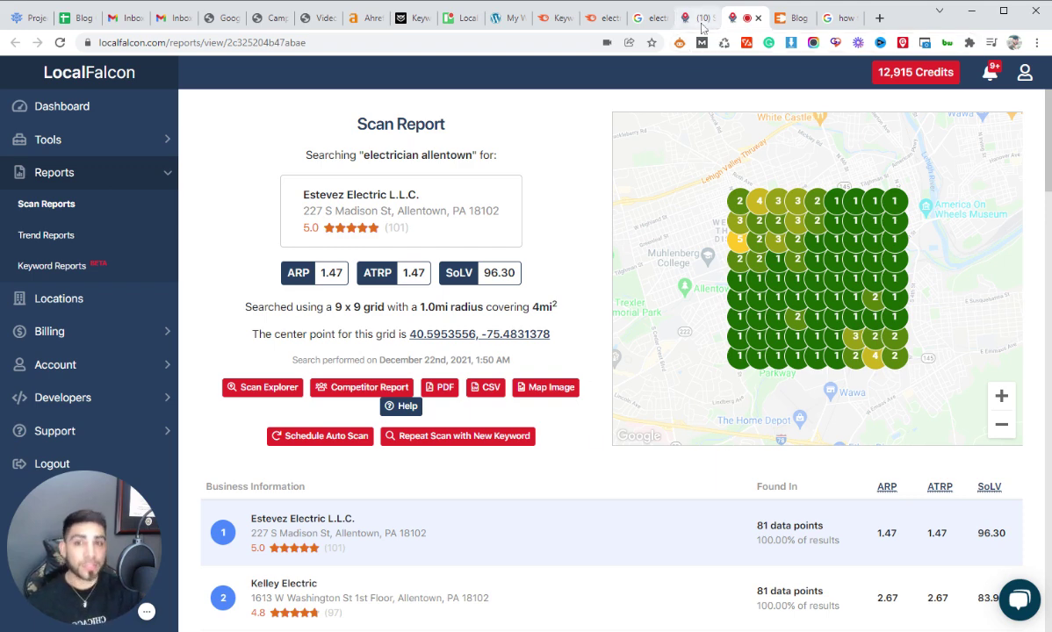
# Compare the October and December electrician allentown LocalFalcon scans, ending on the Estevez Electric report.
pyautogui.click(702, 28)
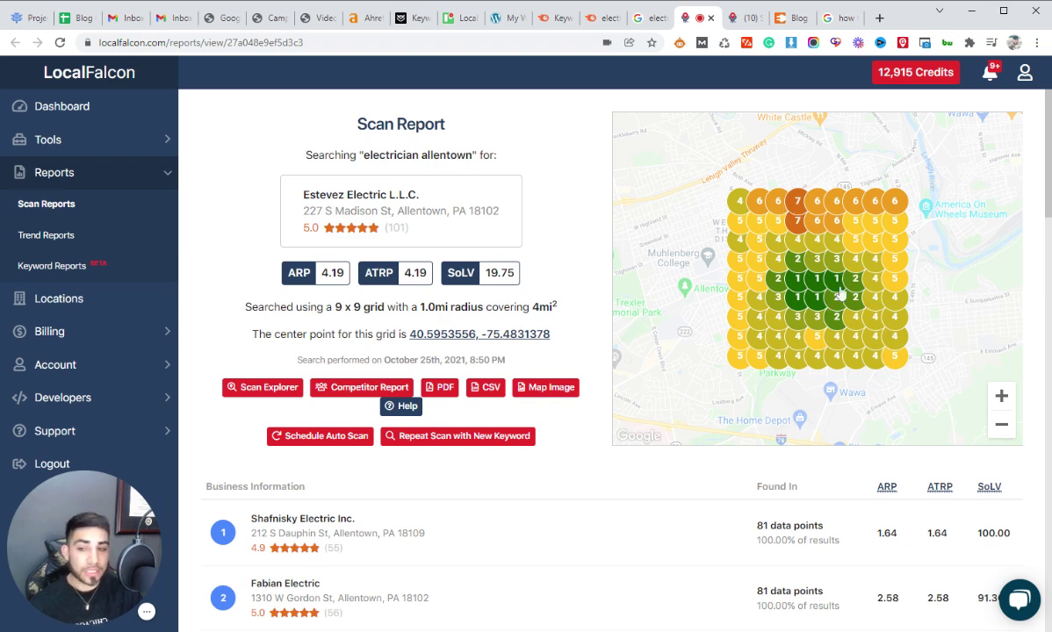
pyautogui.click(748, 26)
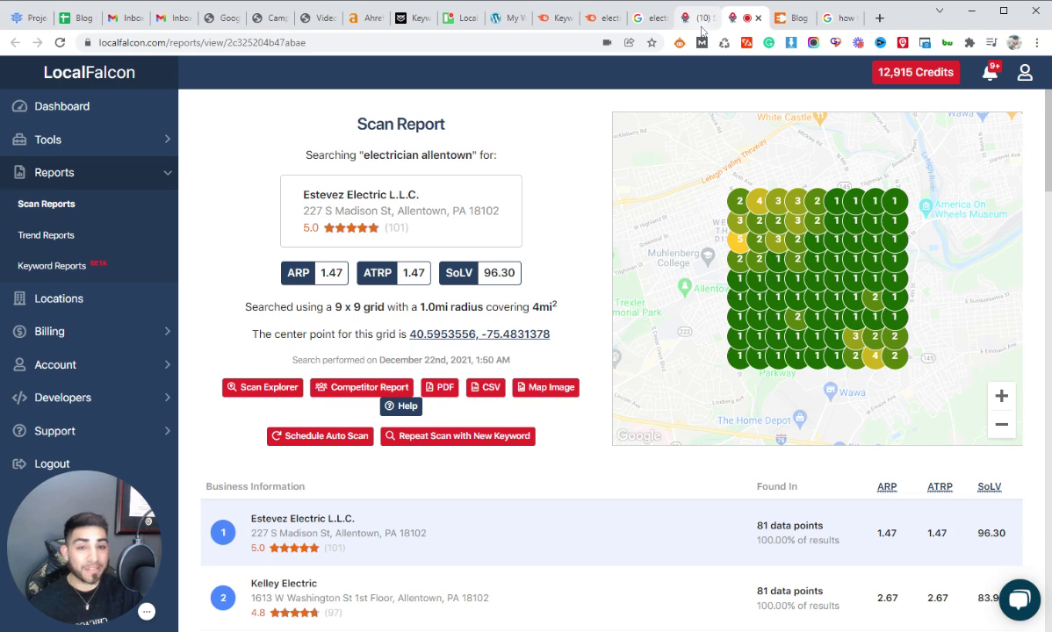
pyautogui.click(702, 26)
pyautogui.click(742, 25)
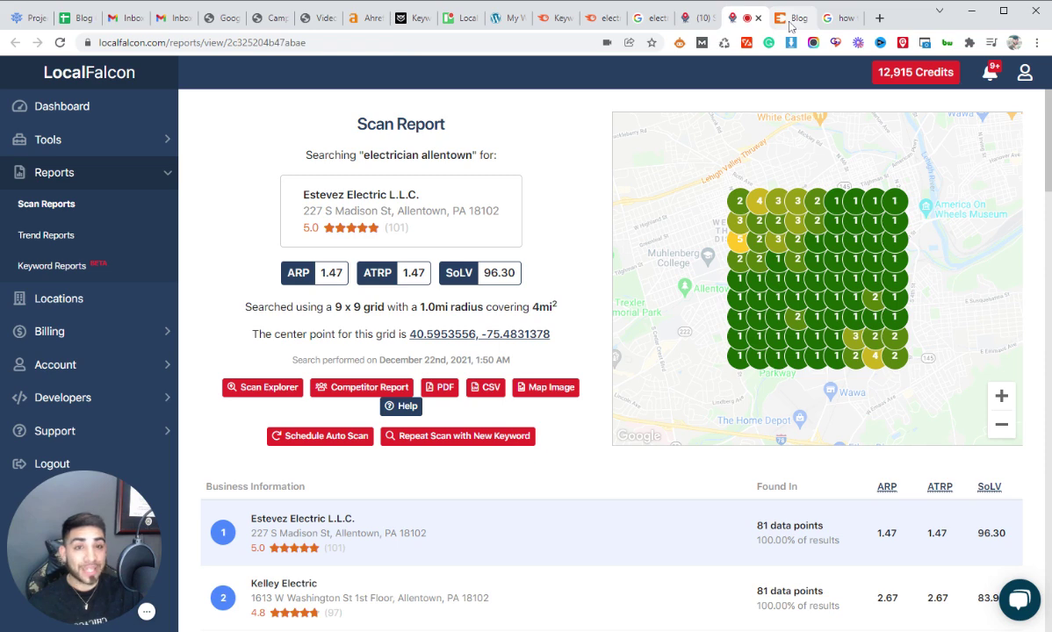
# Switch to the Estevez Electric blog and skim its posts on repair costs and hiring electricians.
pyautogui.click(792, 19)
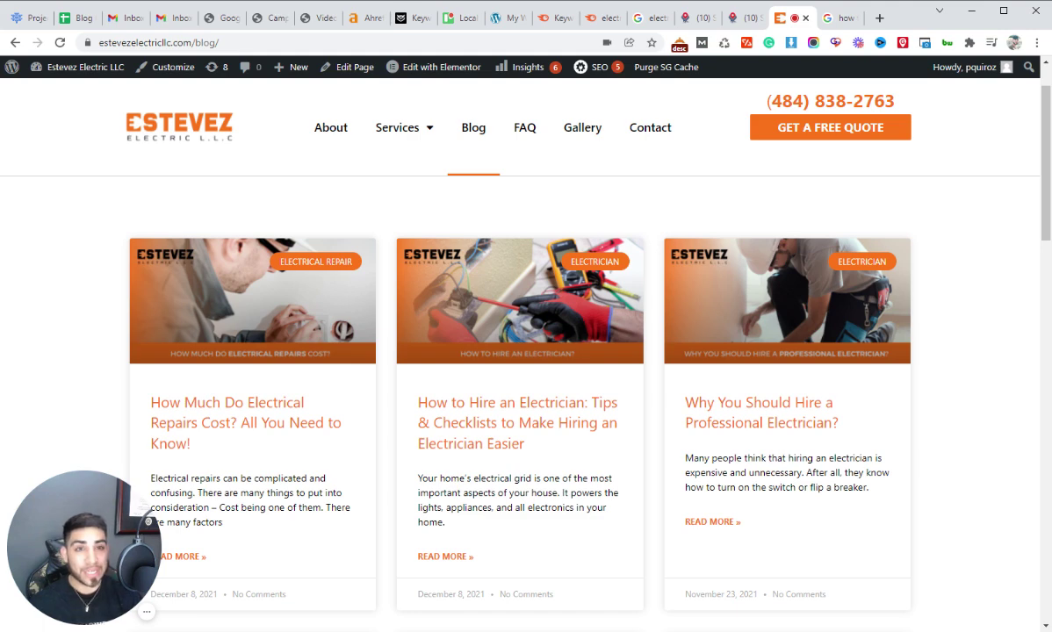
pyautogui.scroll(-3, 926, 390)
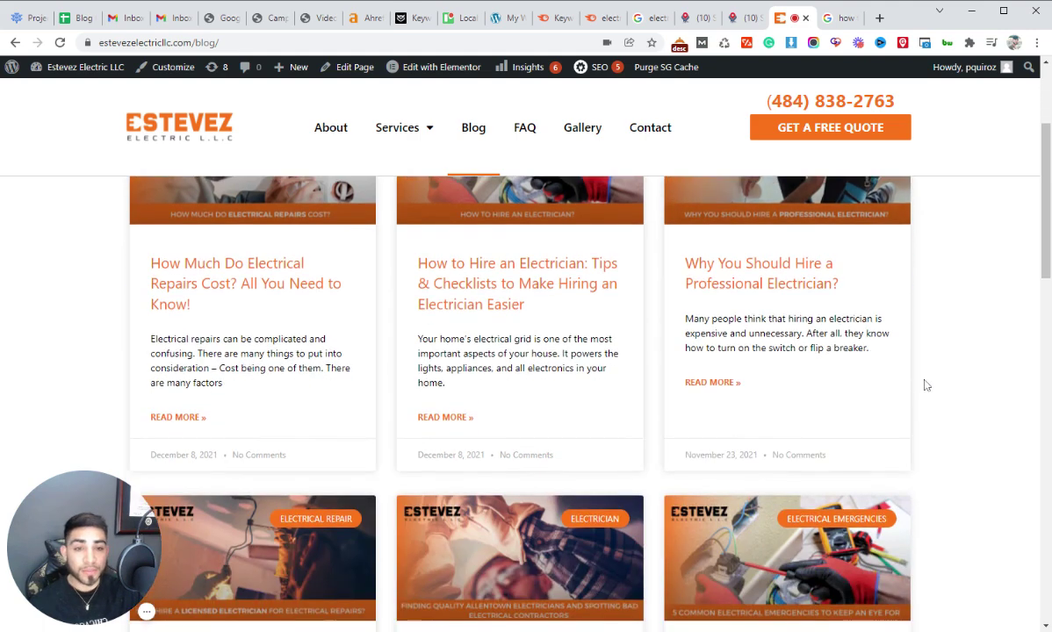
pyautogui.scroll(3, 925, 386)
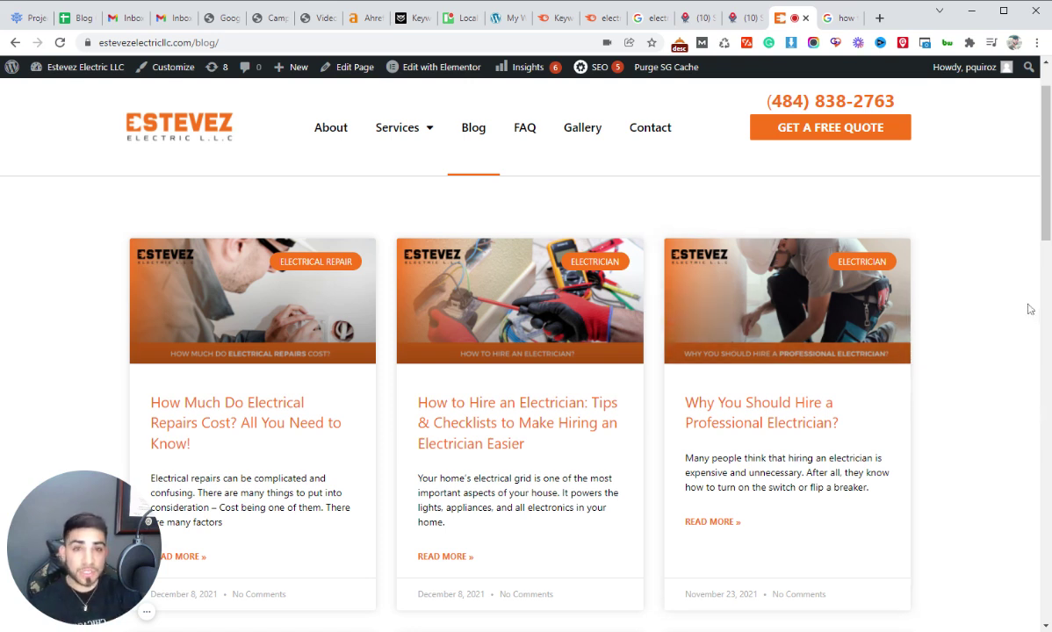
# Search 'electrician' in the Keyword Magic Tool, correcting the typos before running it.
pyautogui.click(557, 18)
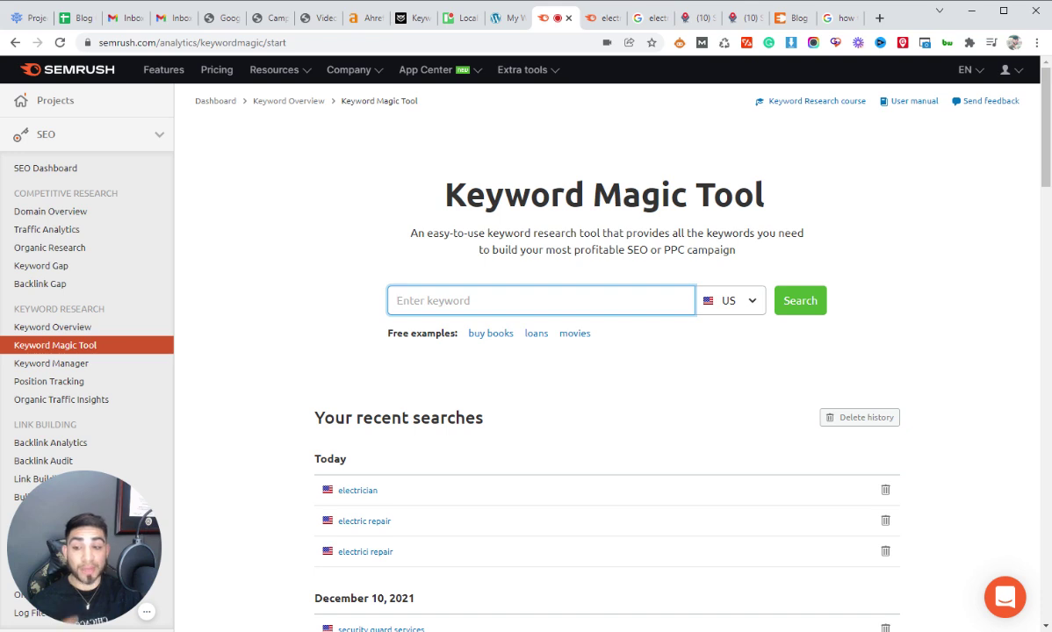
pyautogui.write('electrian')
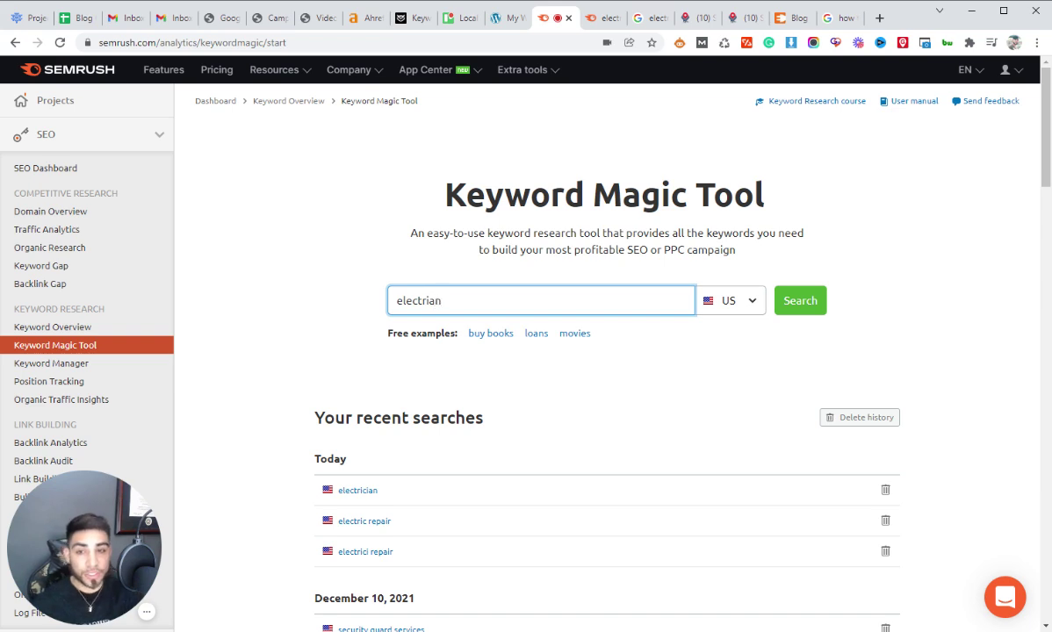
pyautogui.hotkey('ctrl', 'a')
pyautogui.write('election')
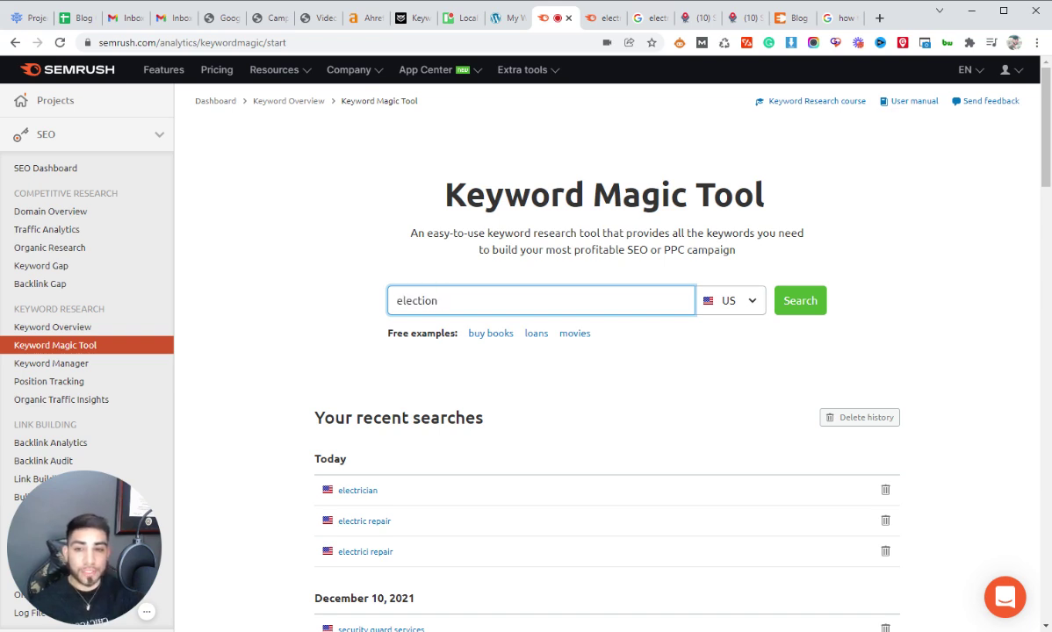
pyautogui.hotkey('shift', 'Left')
pyautogui.hotkey('shift', 'Left')
pyautogui.hotkey('shift', 'Left')
pyautogui.hotkey('shift', 'Left')
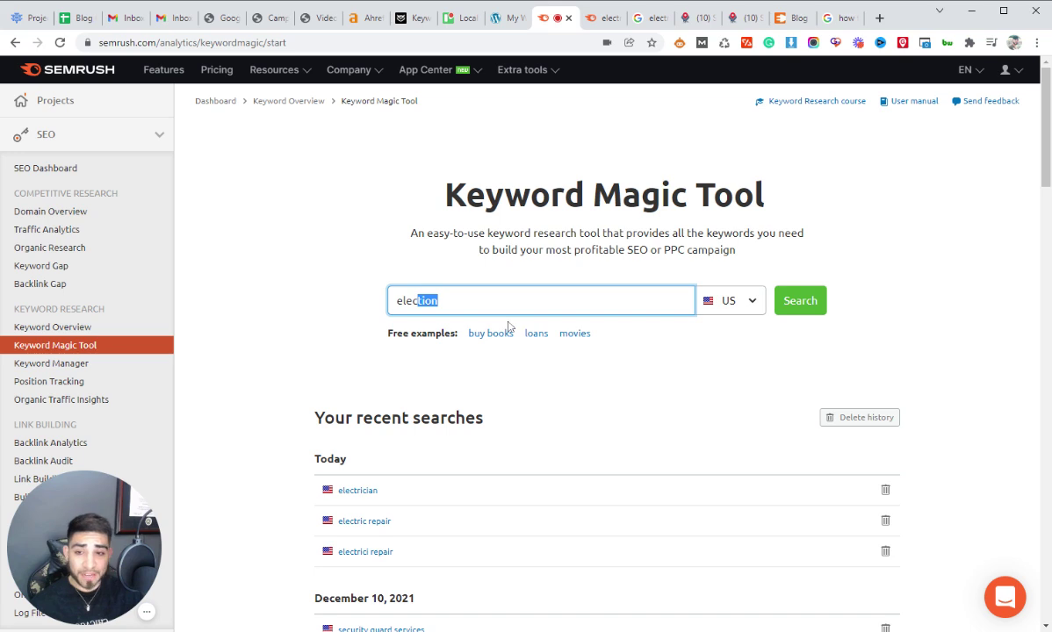
pyautogui.write('trician')
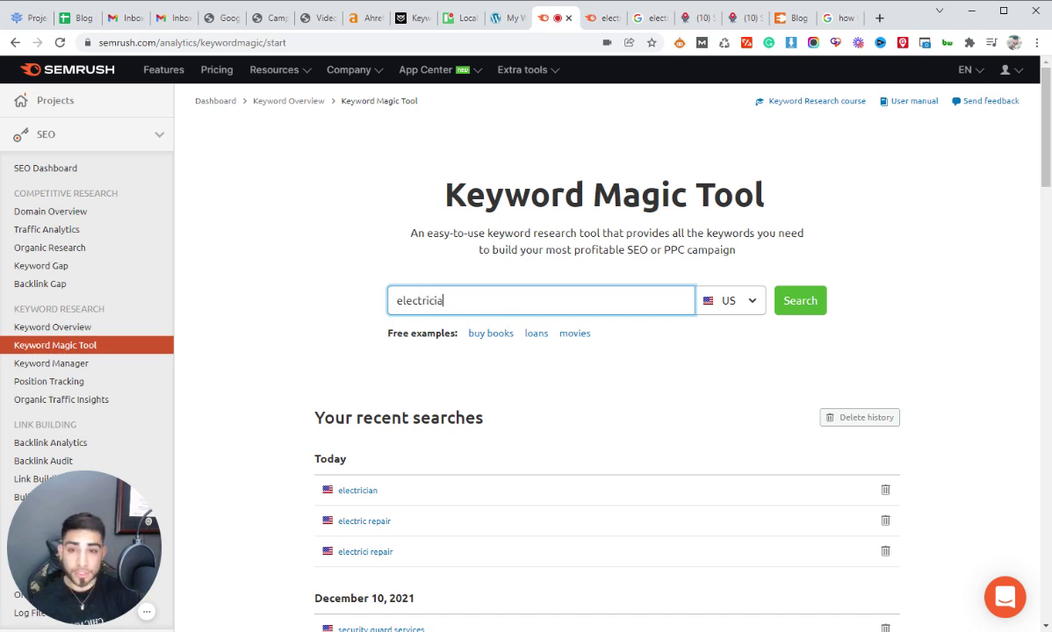
pyautogui.click(799, 301)
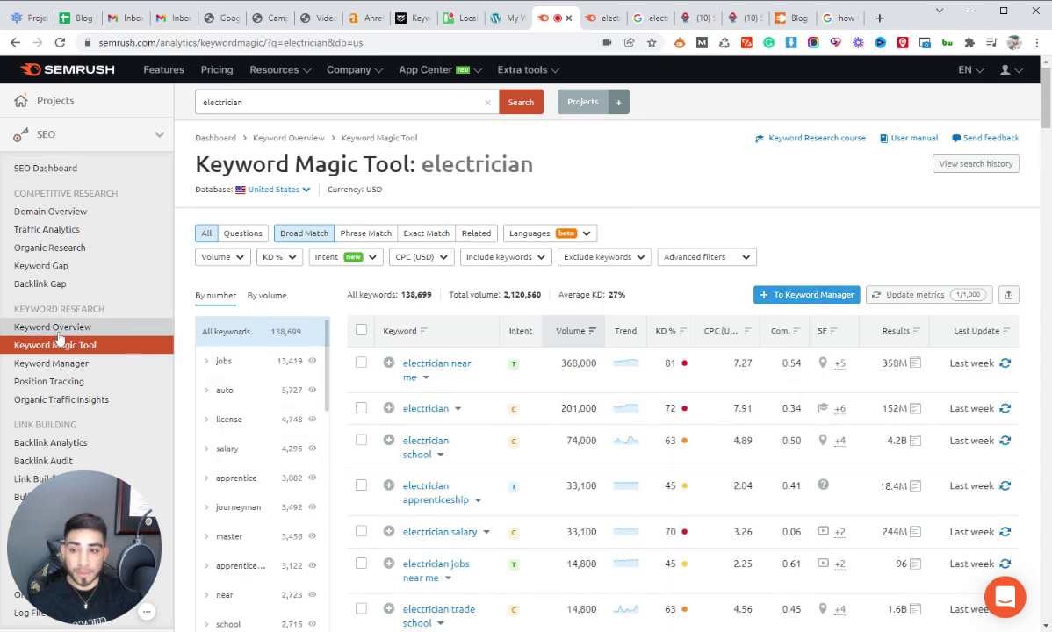
# Open the Keyword Overview for 'electrician' and locate its 9.3K question keywords card.
pyautogui.click(55, 325)
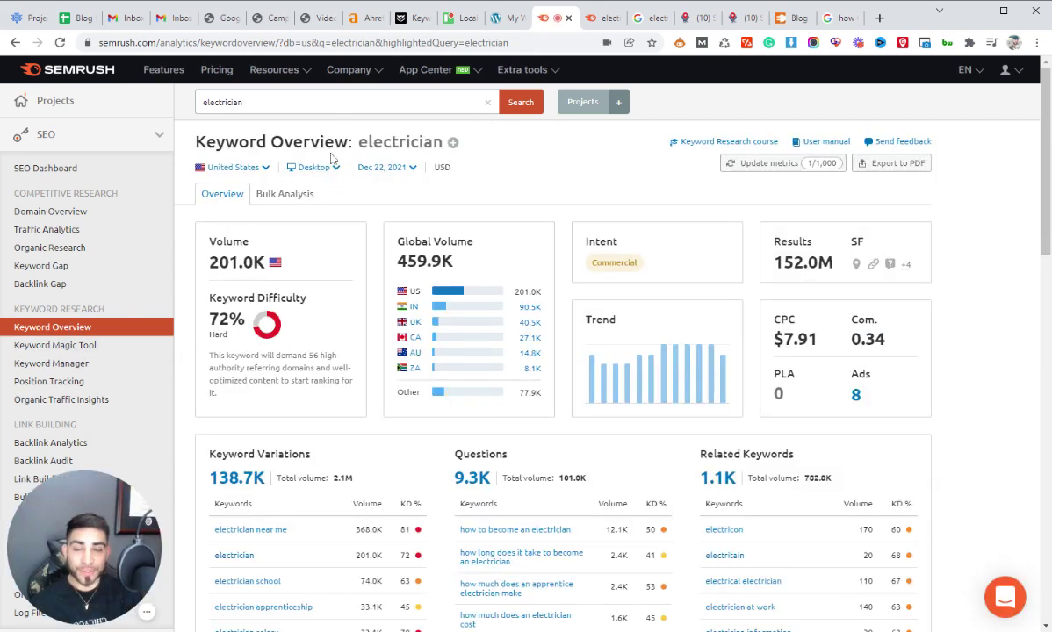
pyautogui.doubleClick(198, 105)
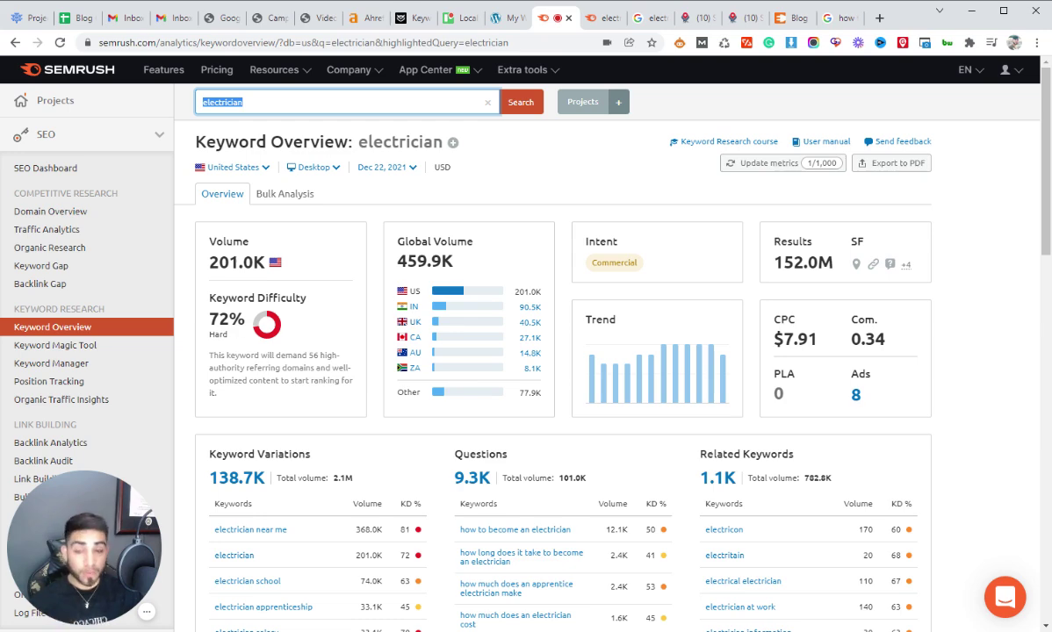
pyautogui.scroll(-3, 416, 313)
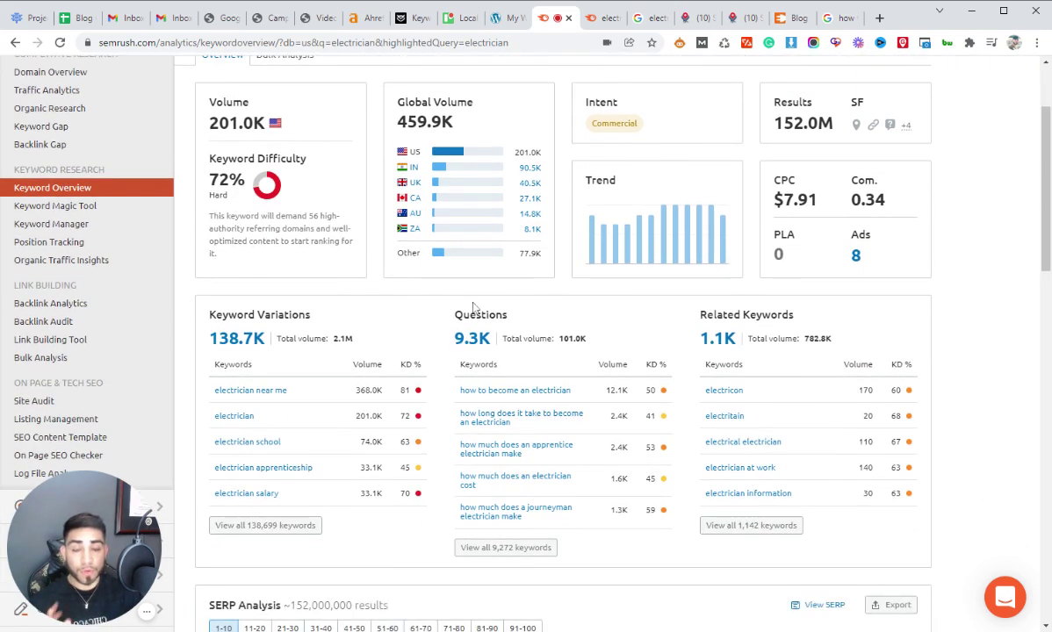
pyautogui.moveTo(452, 315); pyautogui.dragTo(509, 315)
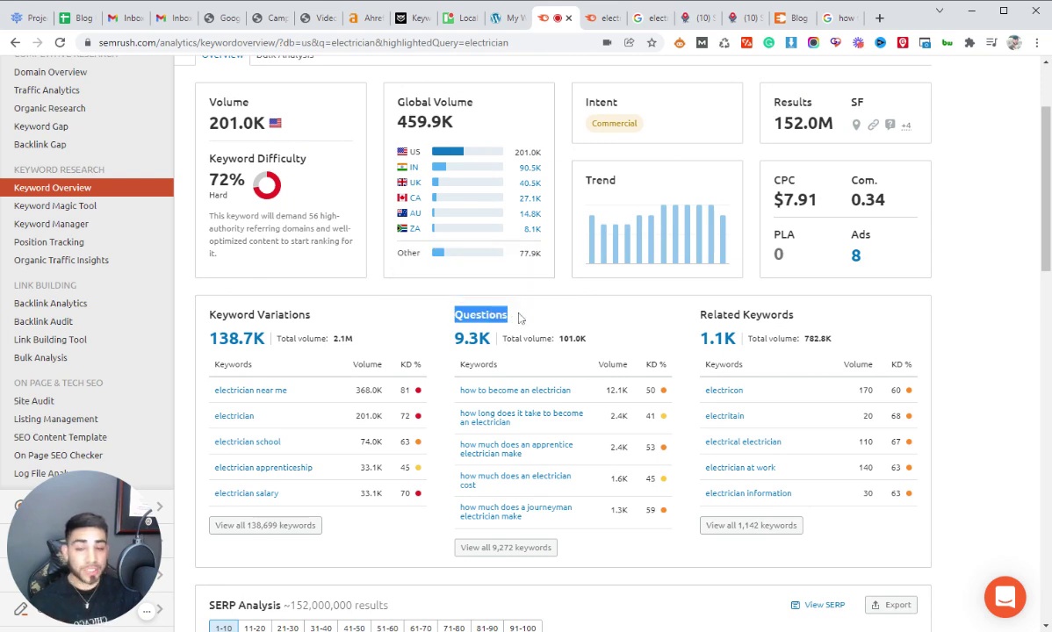
pyautogui.moveTo(511, 326)
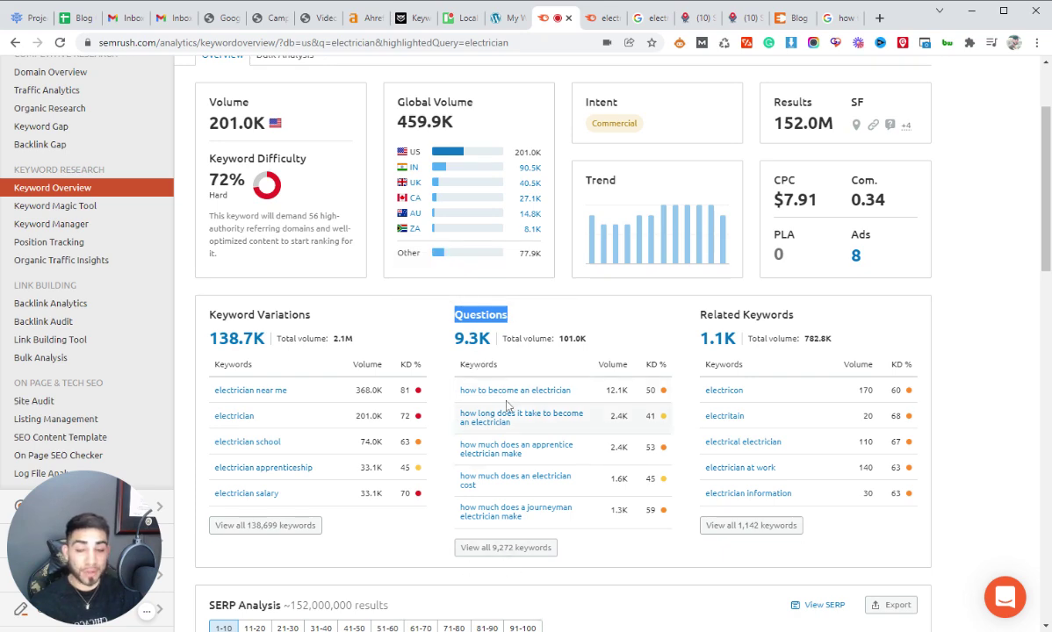
pyautogui.scroll(-2, 492, 487)
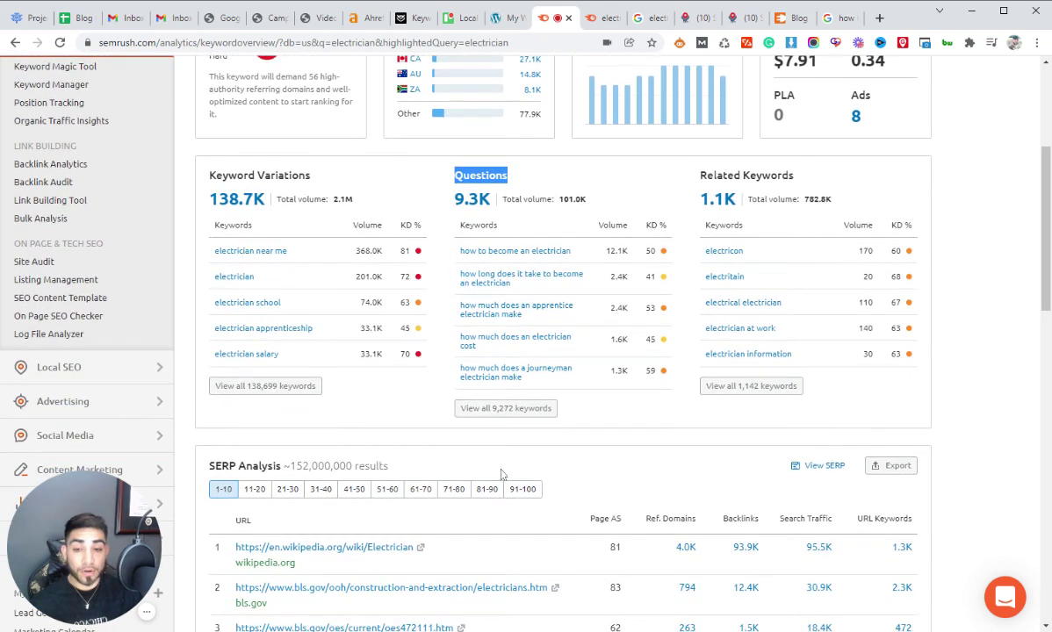
# Open the full list of 9,272 electrician question keywords and scroll through the keyword groups.
pyautogui.click(526, 412)
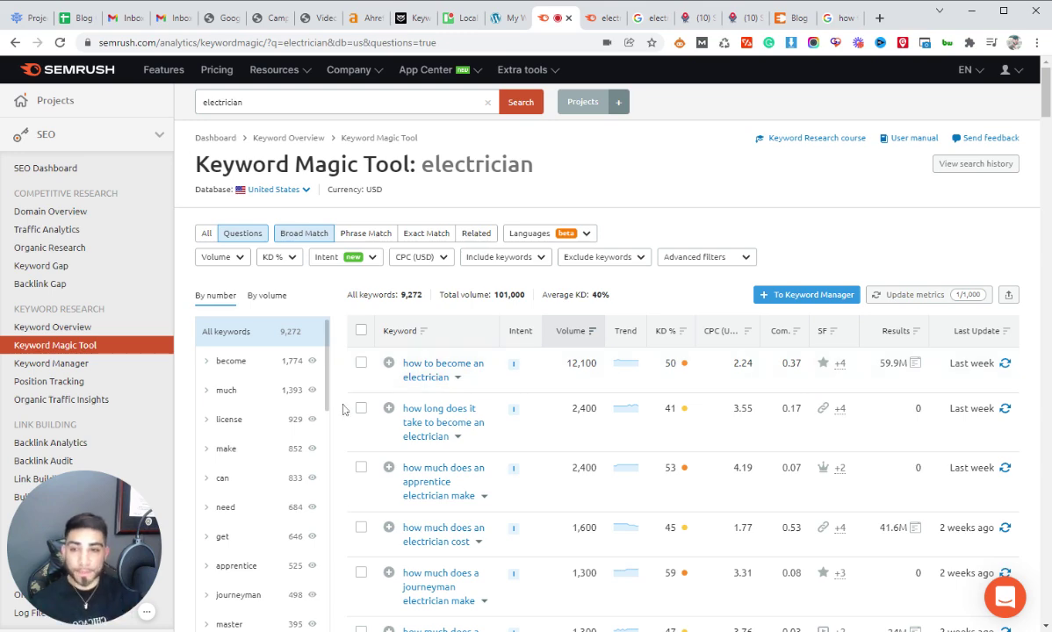
pyautogui.scroll(-2, 506, 305)
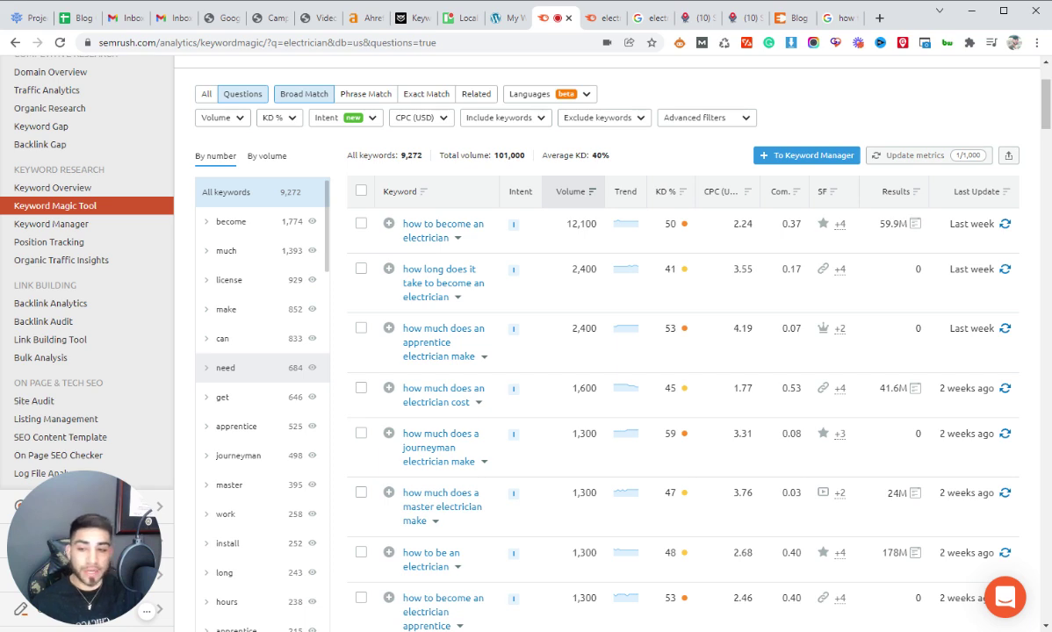
pyautogui.scroll(-3, 241, 289)
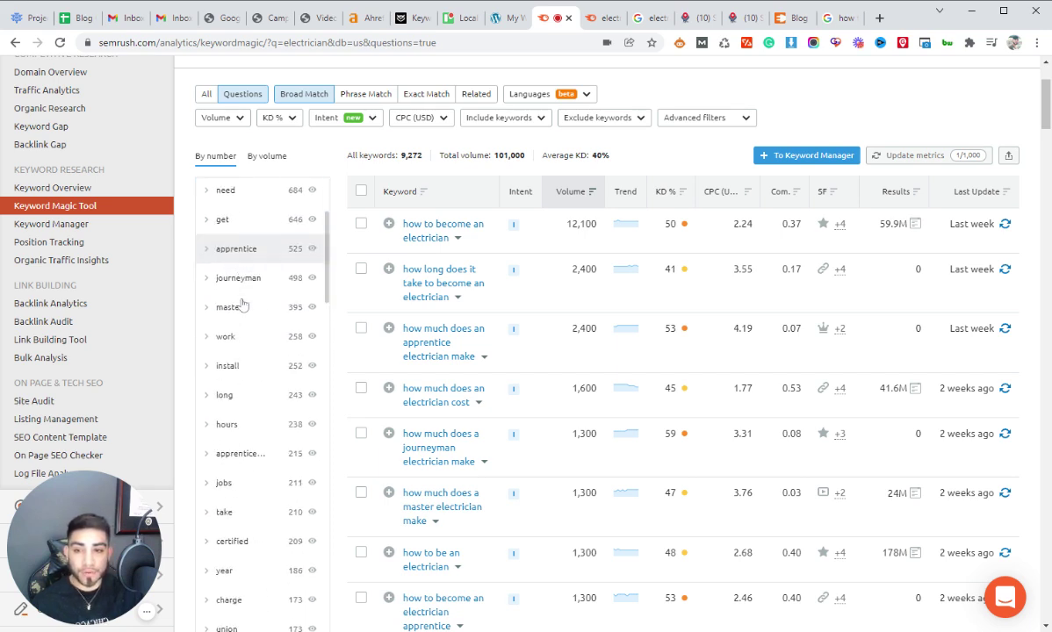
pyautogui.scroll(-5, 243, 304)
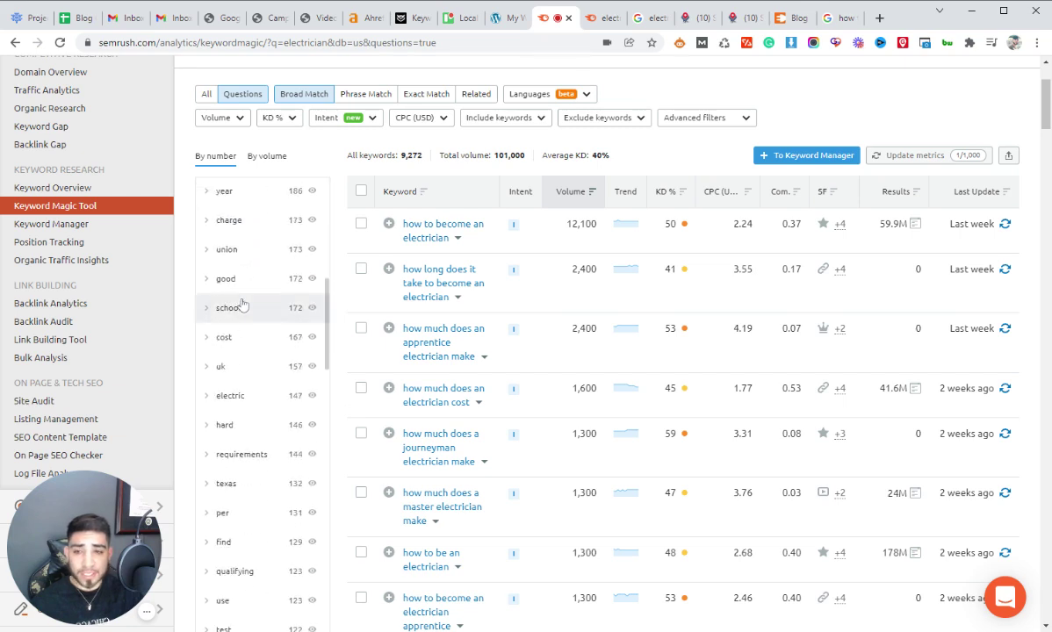
pyautogui.scroll(-1, 242, 304)
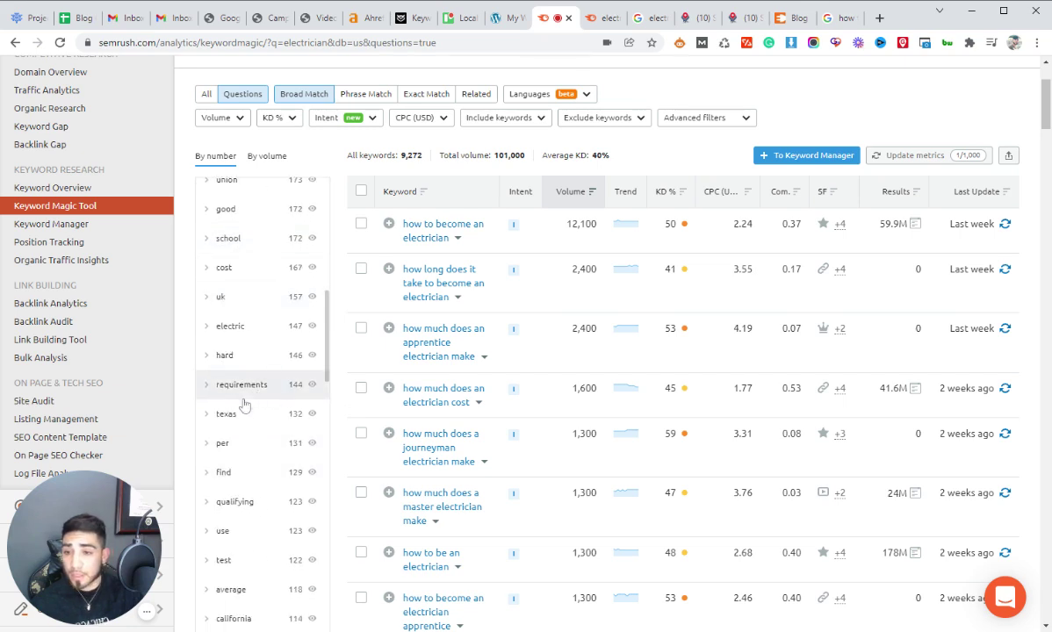
pyautogui.scroll(-5, 245, 404)
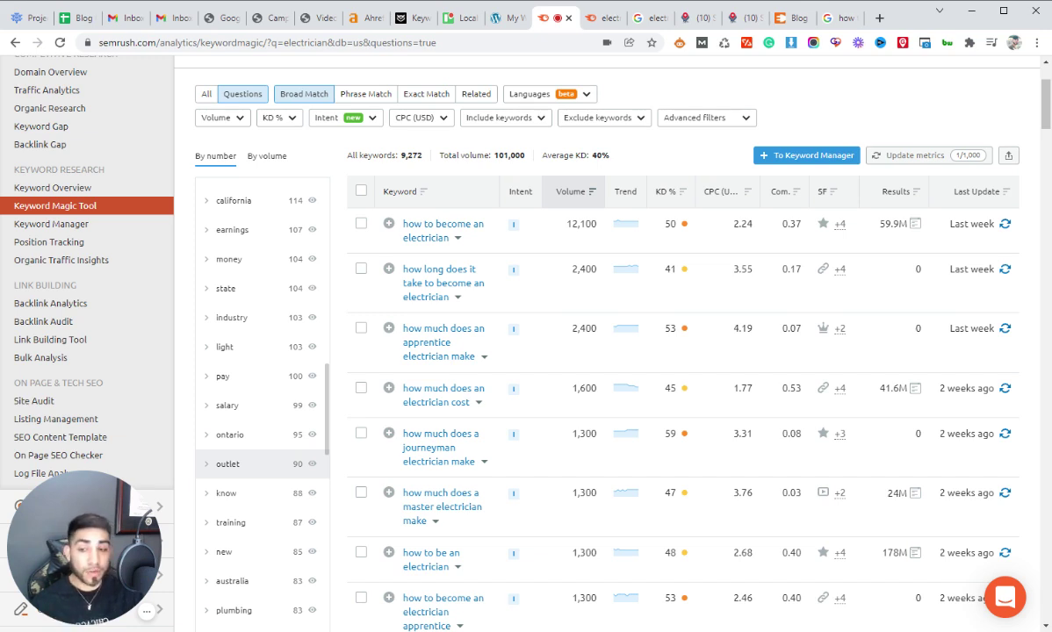
pyautogui.click(263, 467)
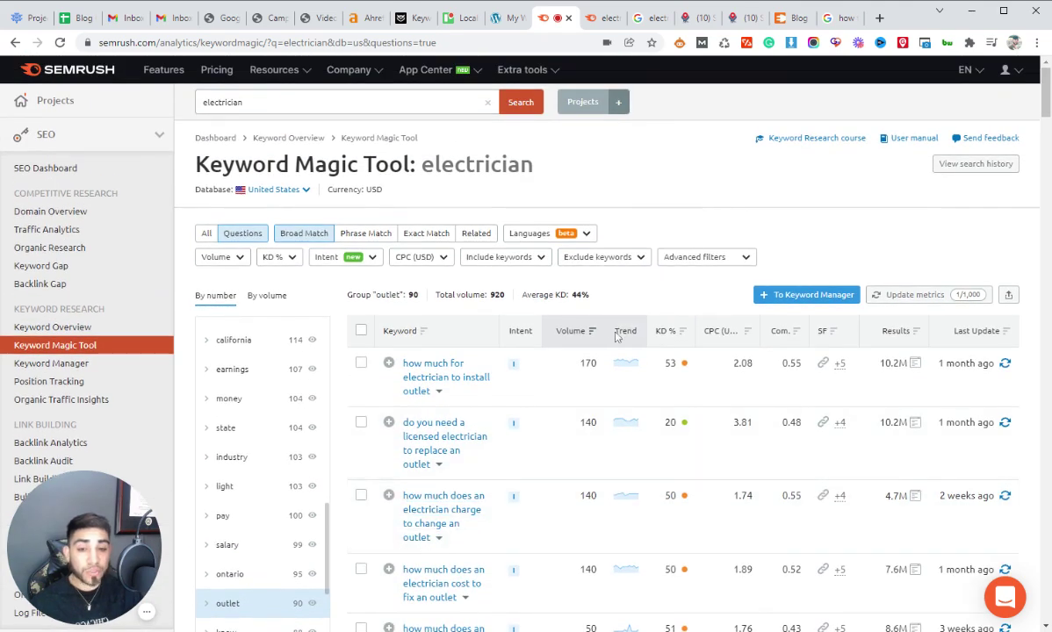
pyautogui.scroll(-2, 632, 289)
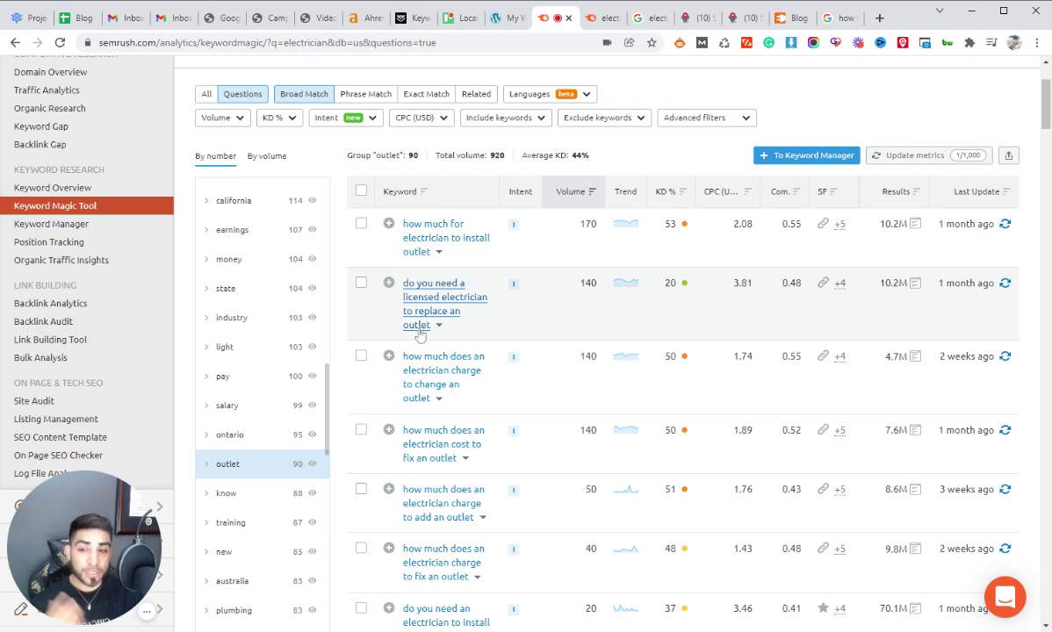
pyautogui.scroll(-3, 430, 364)
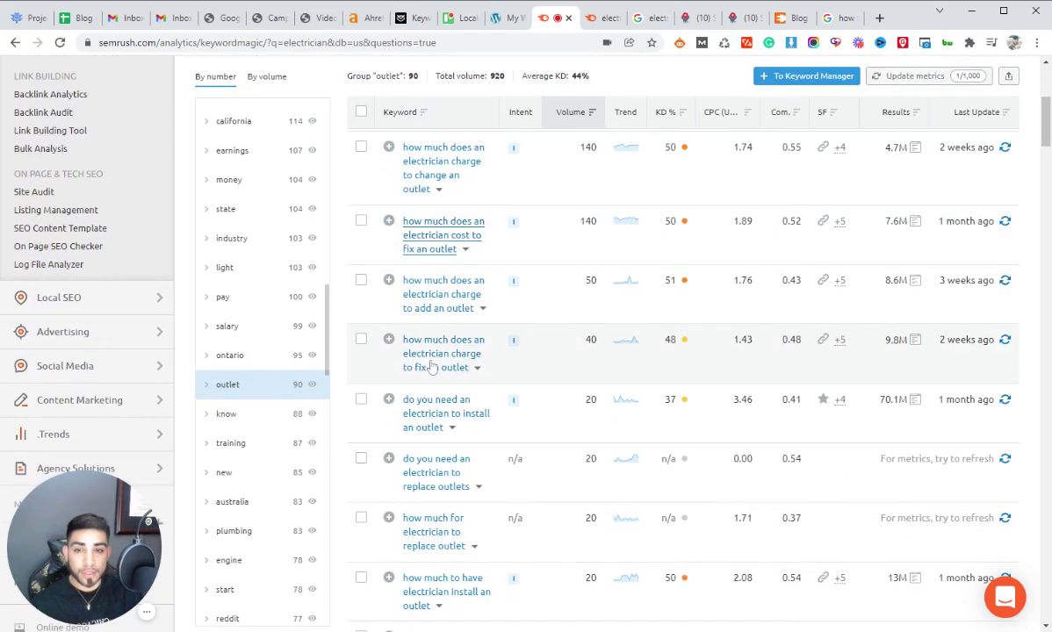
pyautogui.scroll(-2, 439, 438)
pyautogui.scroll(-1, 436, 468)
pyautogui.scroll(-4, 413, 478)
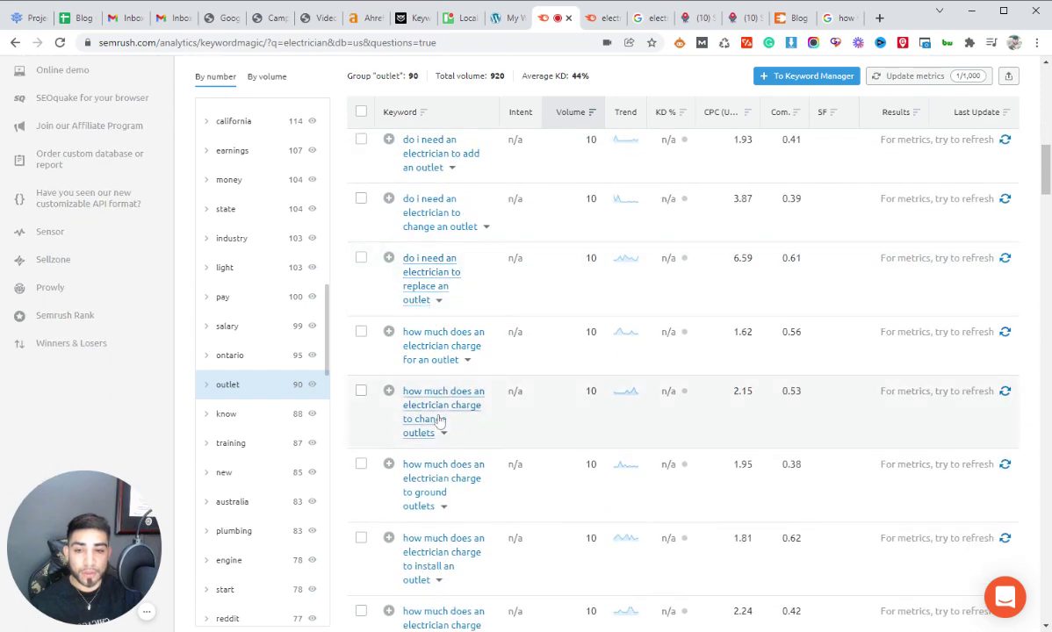
pyautogui.scroll(6, 441, 416)
pyautogui.scroll(3, 443, 412)
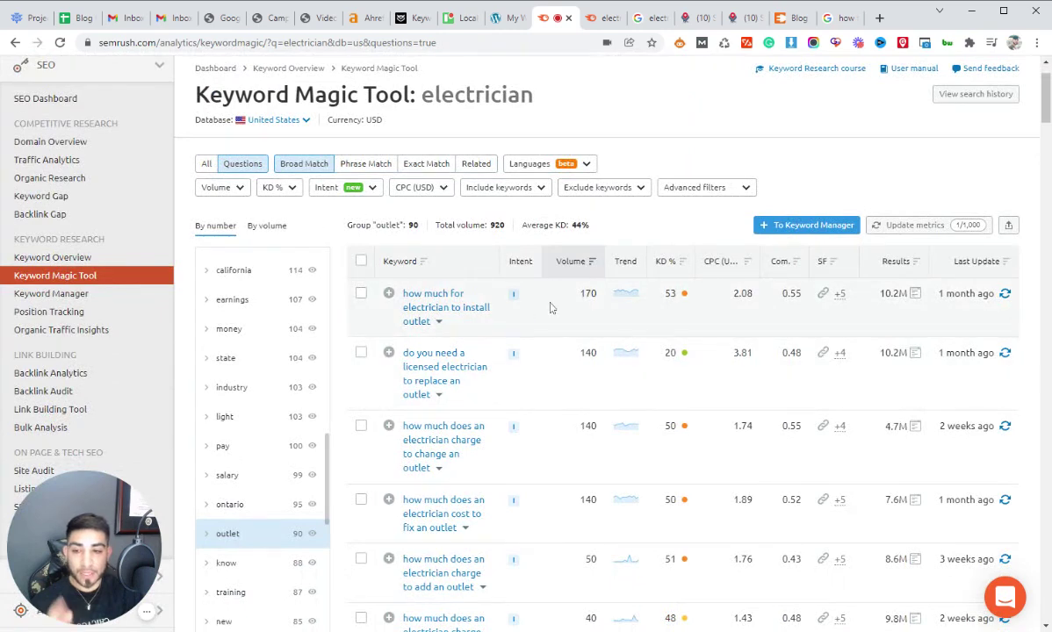
pyautogui.moveTo(673, 268)
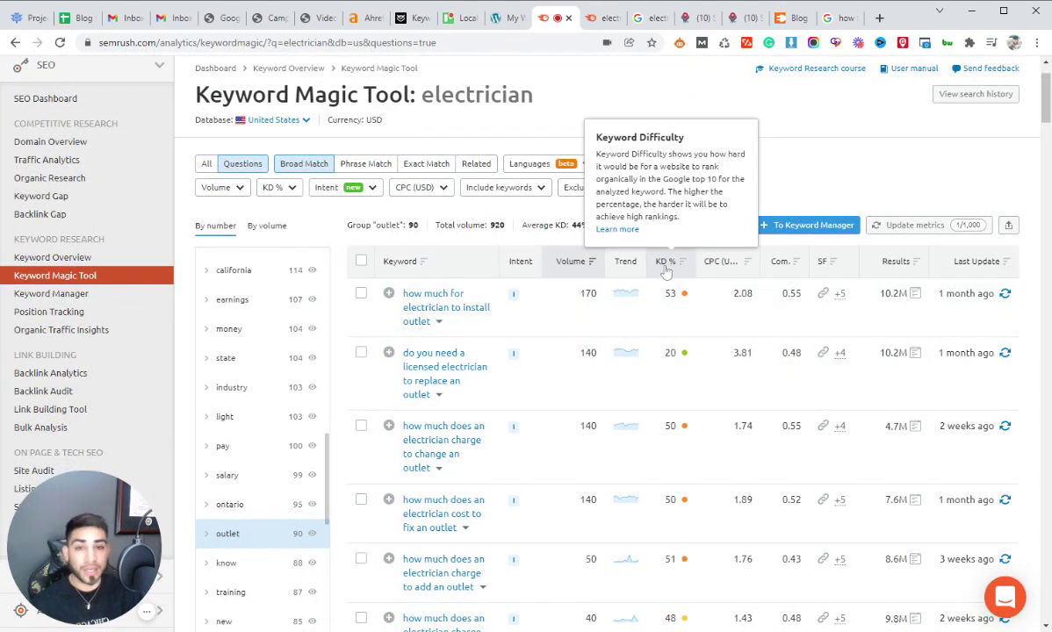
# Sort the outlet question keywords by KD % ascending and browse the easiest ones.
pyautogui.click(665, 264)
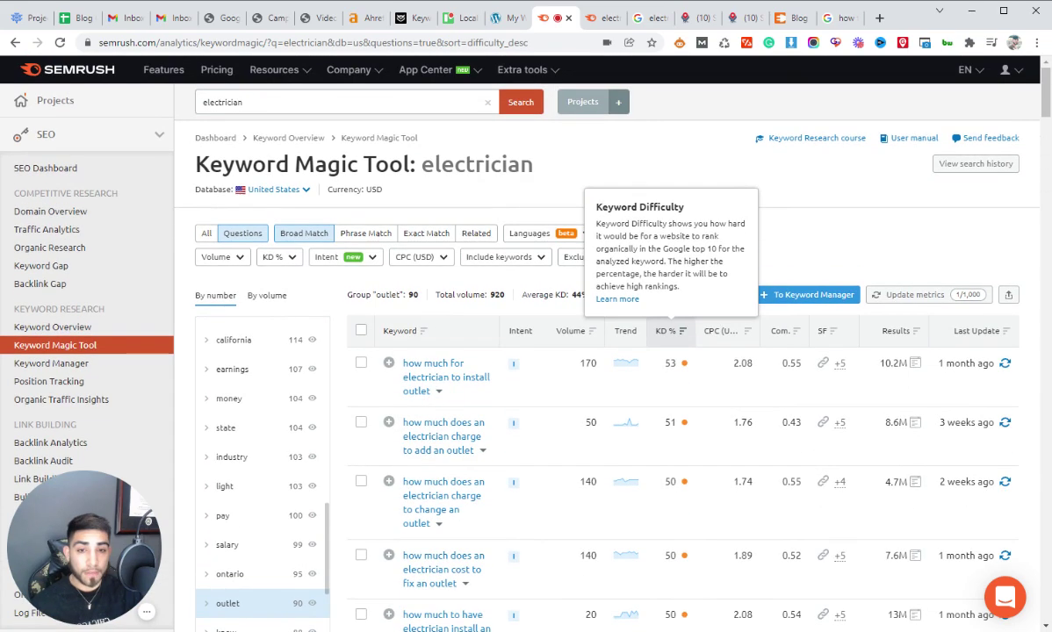
pyautogui.click(667, 331)
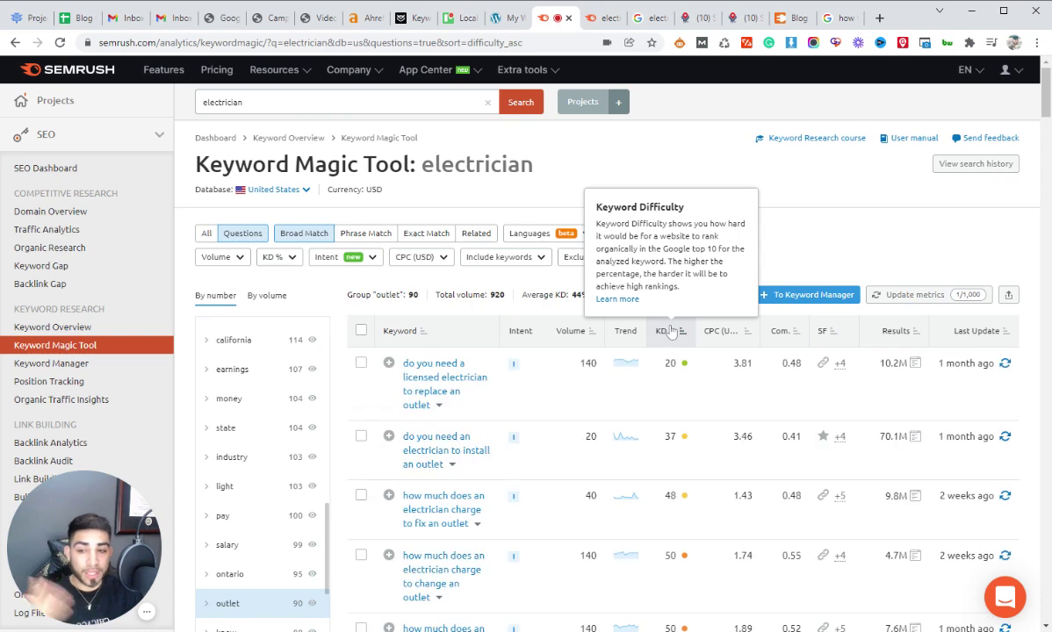
pyautogui.scroll(-3, 667, 331)
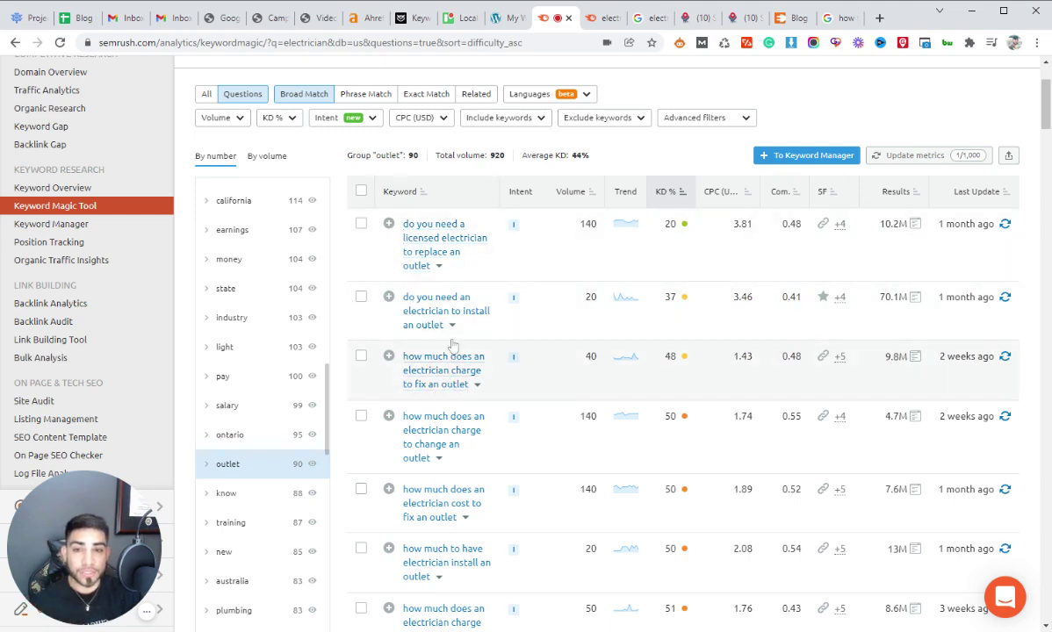
pyautogui.scroll(-1, 441, 288)
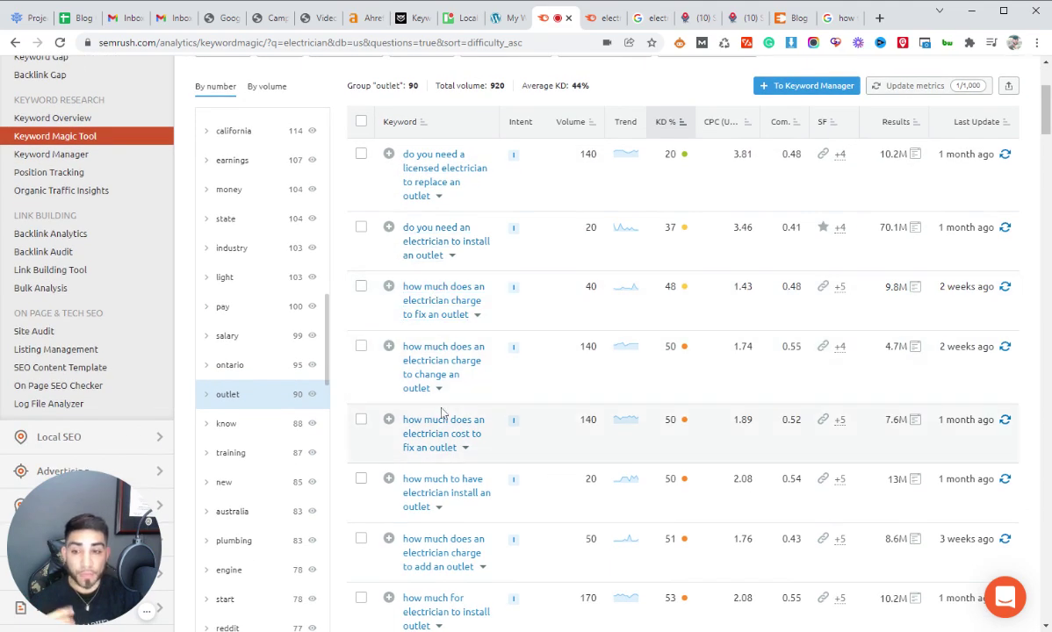
pyautogui.scroll(-2, 446, 409)
pyautogui.scroll(1, 445, 409)
pyautogui.scroll(-3, 445, 409)
pyautogui.scroll(-1, 442, 409)
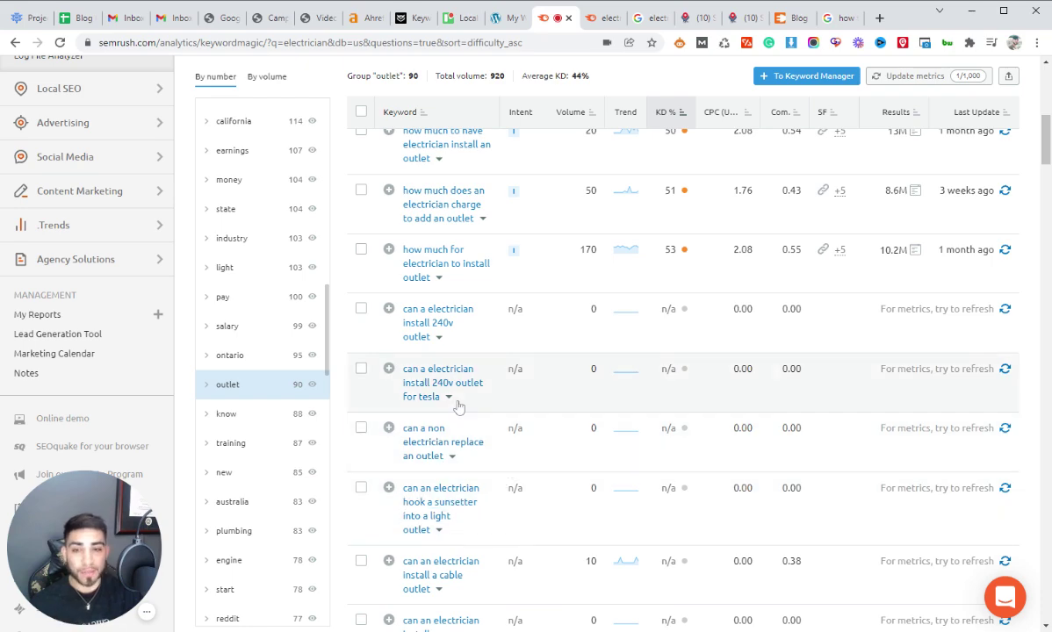
pyautogui.scroll(-3, 463, 401)
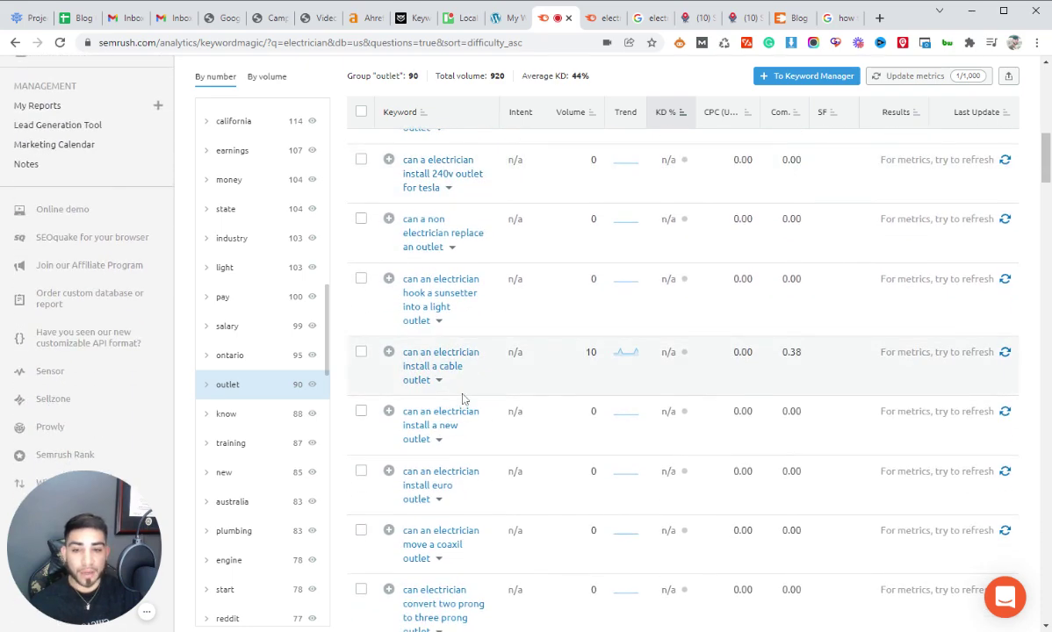
pyautogui.scroll(2, 463, 401)
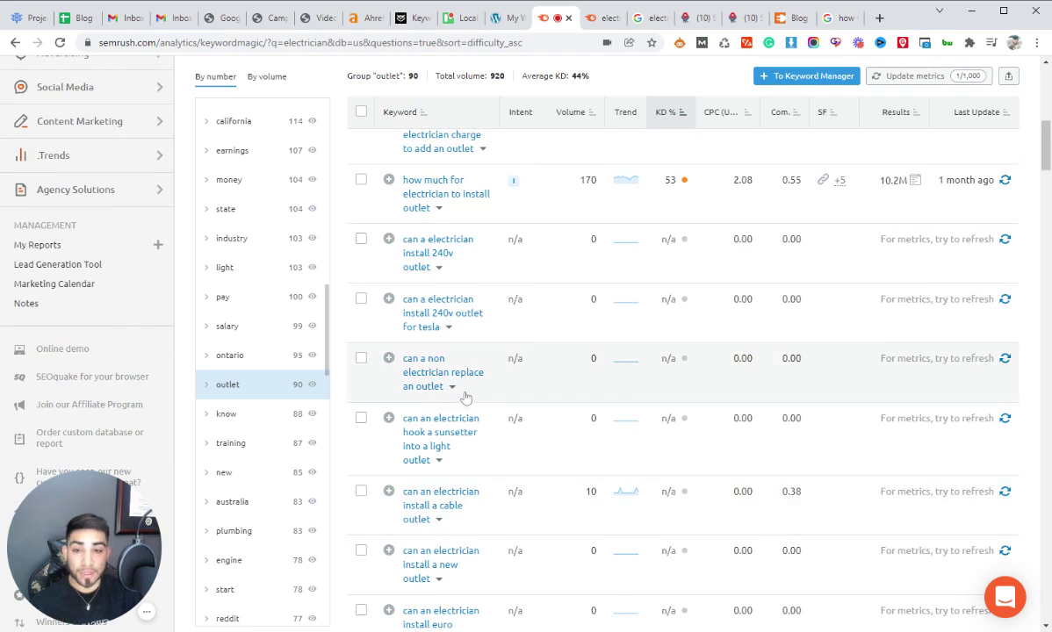
pyautogui.scroll(-1, 466, 397)
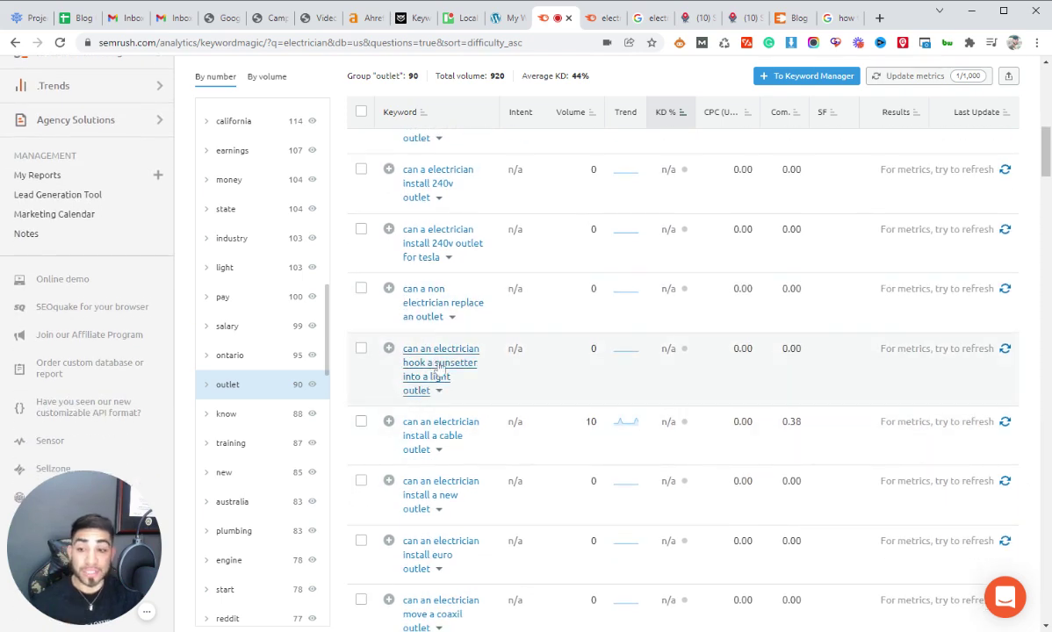
pyautogui.scroll(2, 422, 478)
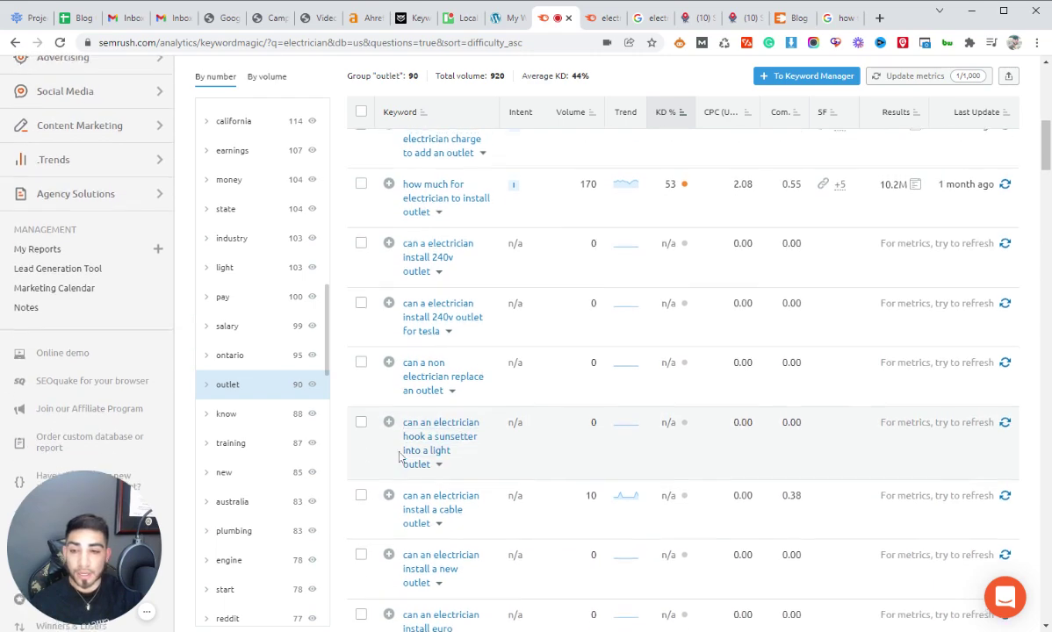
pyautogui.scroll(3, 404, 456)
pyautogui.scroll(5, 270, 478)
# Replace the search term with 'electrical repair' to list its 995 question keywords.
pyautogui.scroll(5, 269, 474)
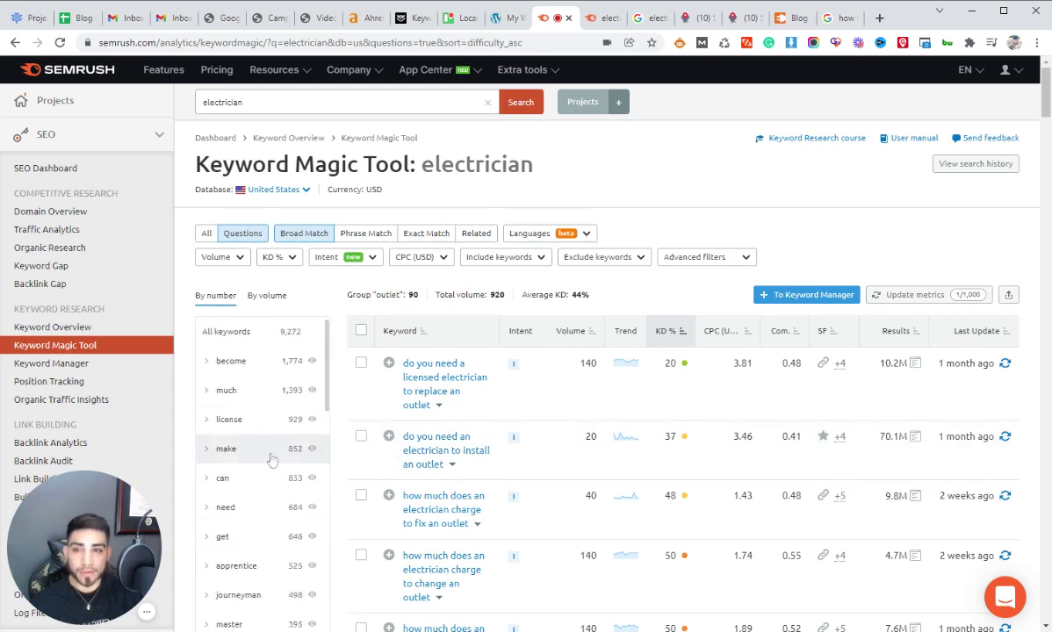
pyautogui.moveTo(246, 101); pyautogui.dragTo(198, 104)
pyautogui.write('electr')
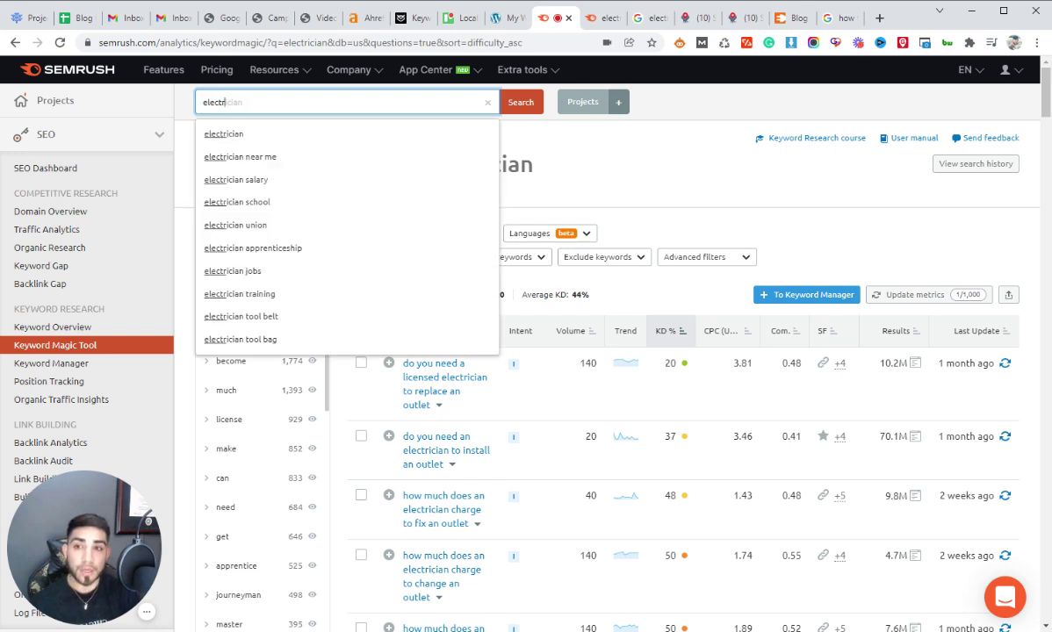
pyautogui.write('ical')
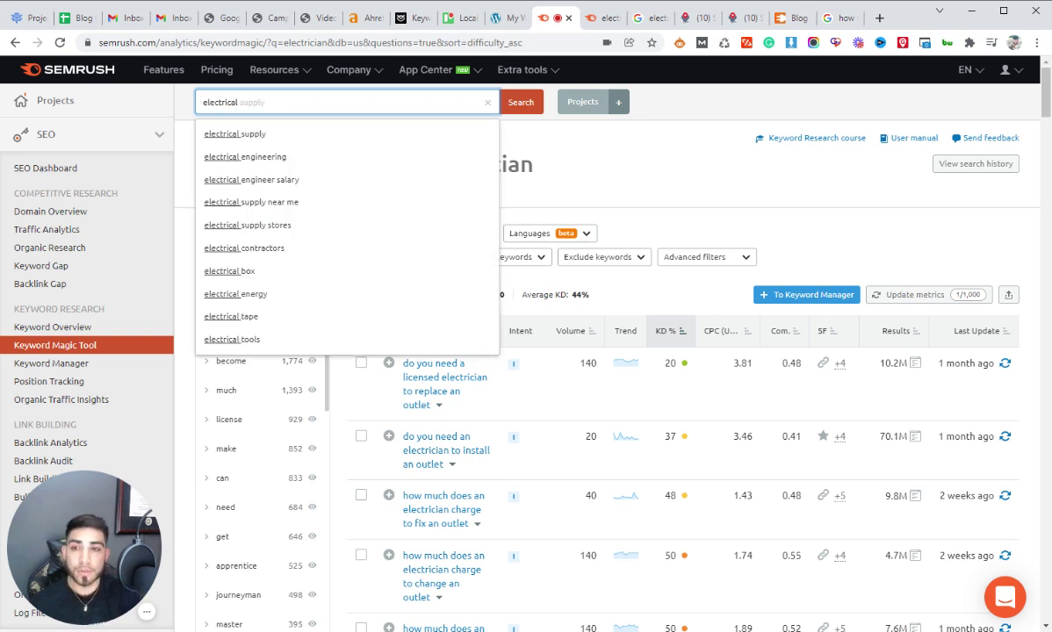
pyautogui.write(' re')
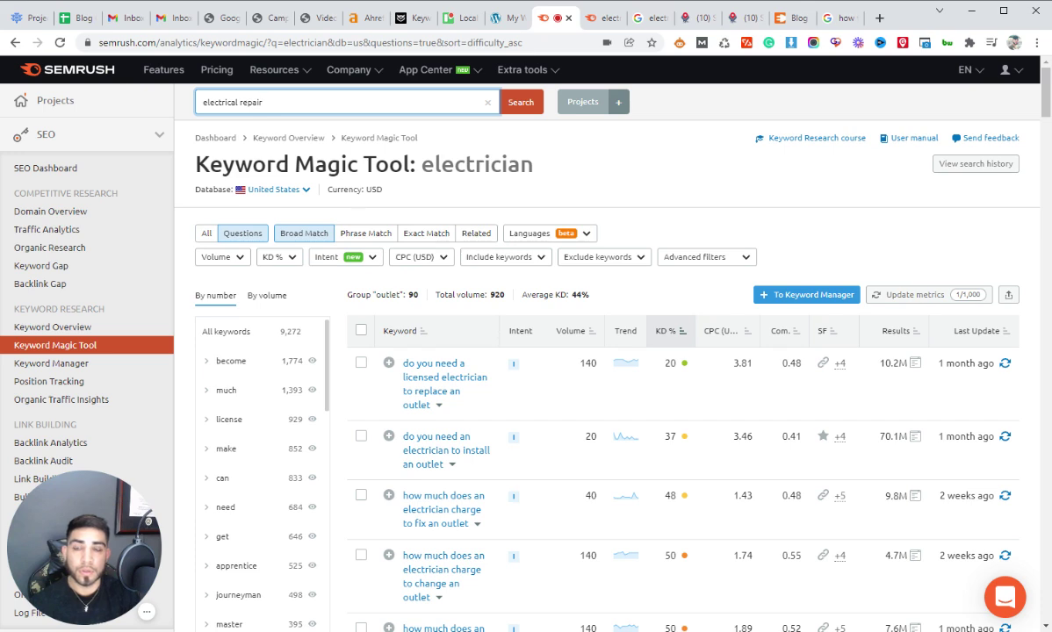
pyautogui.write('pair')
pyautogui.press('Return')
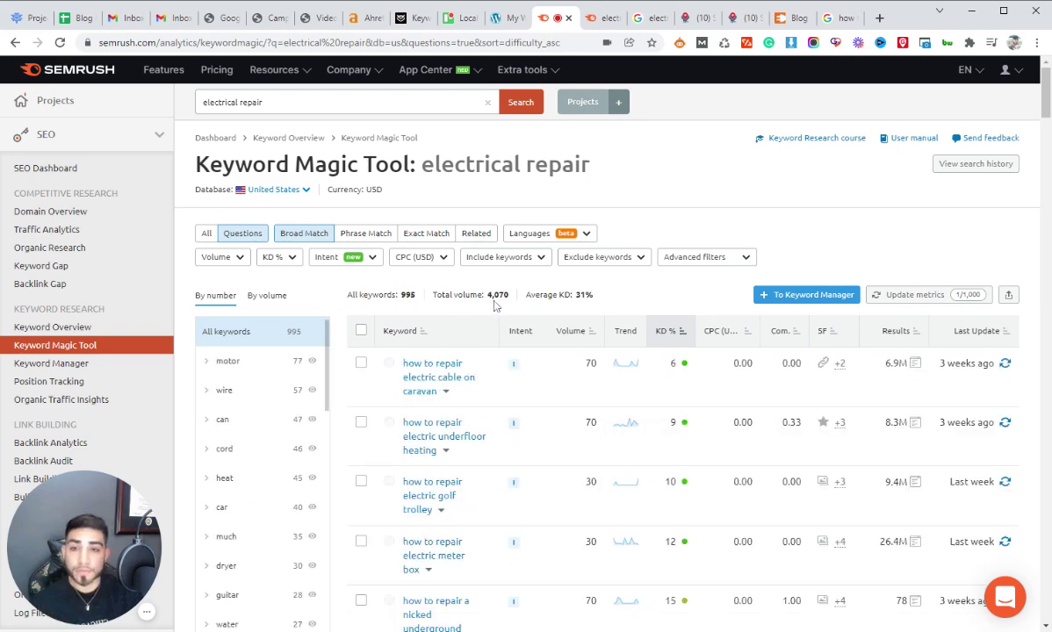
pyautogui.scroll(-3, 588, 275)
pyautogui.scroll(3, 629, 289)
pyautogui.scroll(-1, 272, 336)
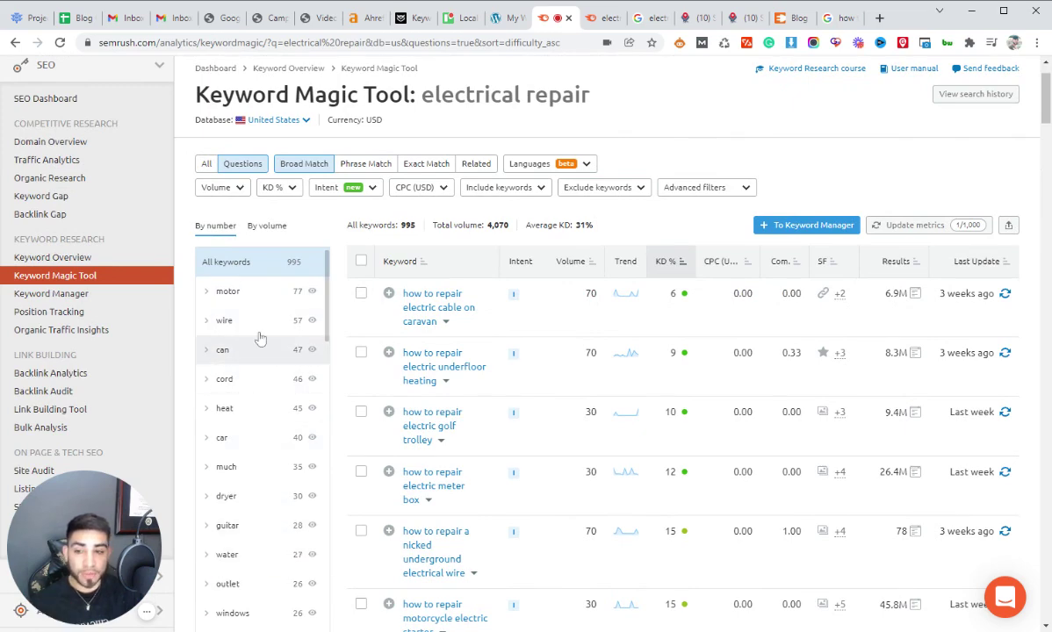
pyautogui.scroll(1, 488, 389)
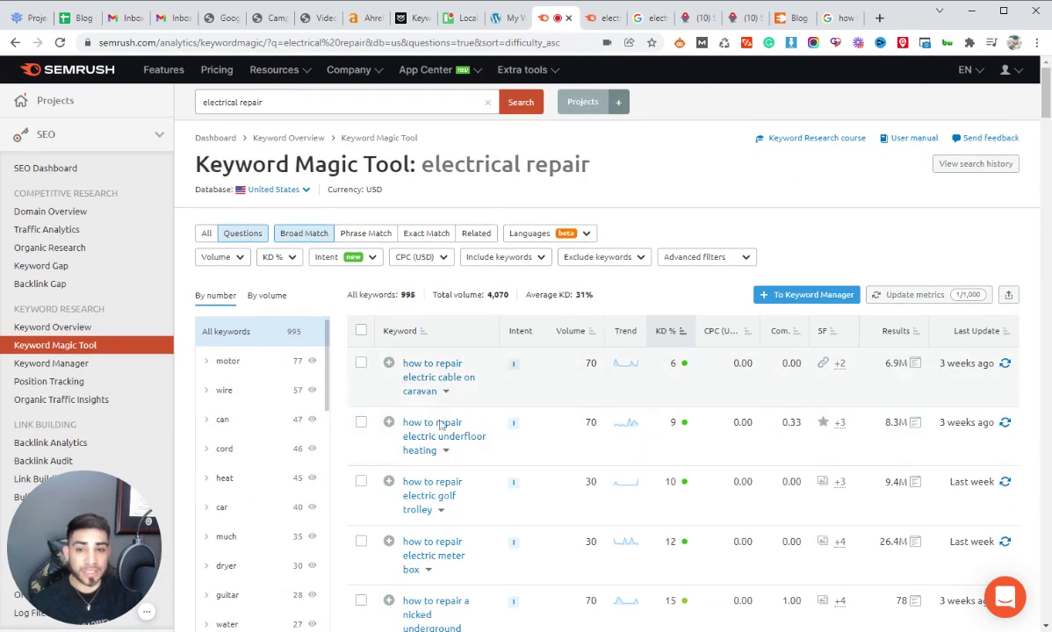
pyautogui.tripleClick(204, 101)
pyautogui.moveTo(193, 96); pyautogui.dragTo(185, 112)
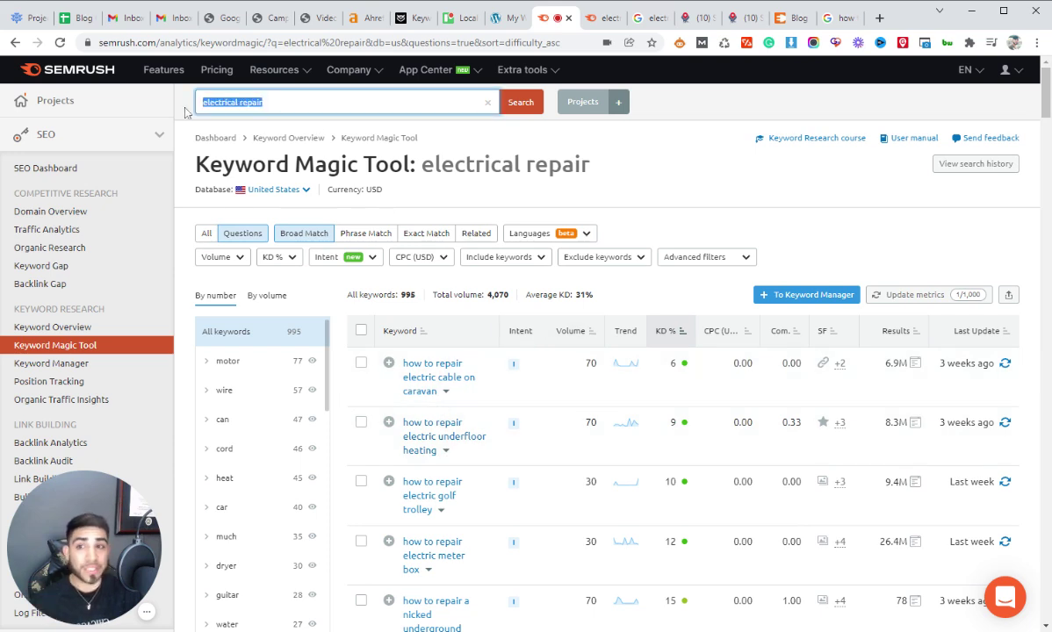
pyautogui.press('End')
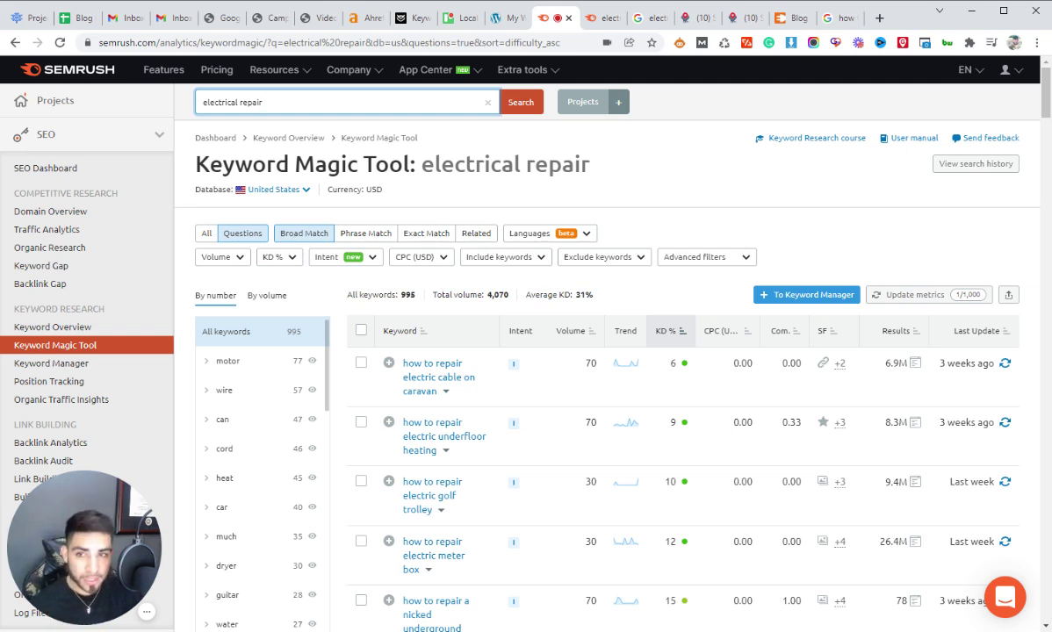
pyautogui.scroll(-1, 693, 316)
pyautogui.moveTo(658, 264)
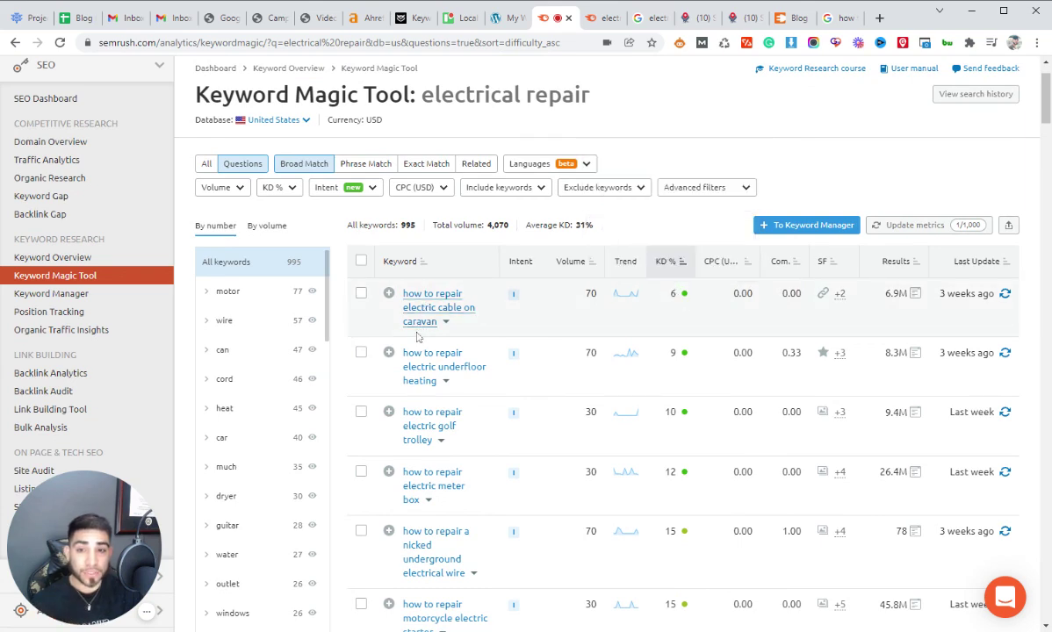
pyautogui.moveTo(676, 303)
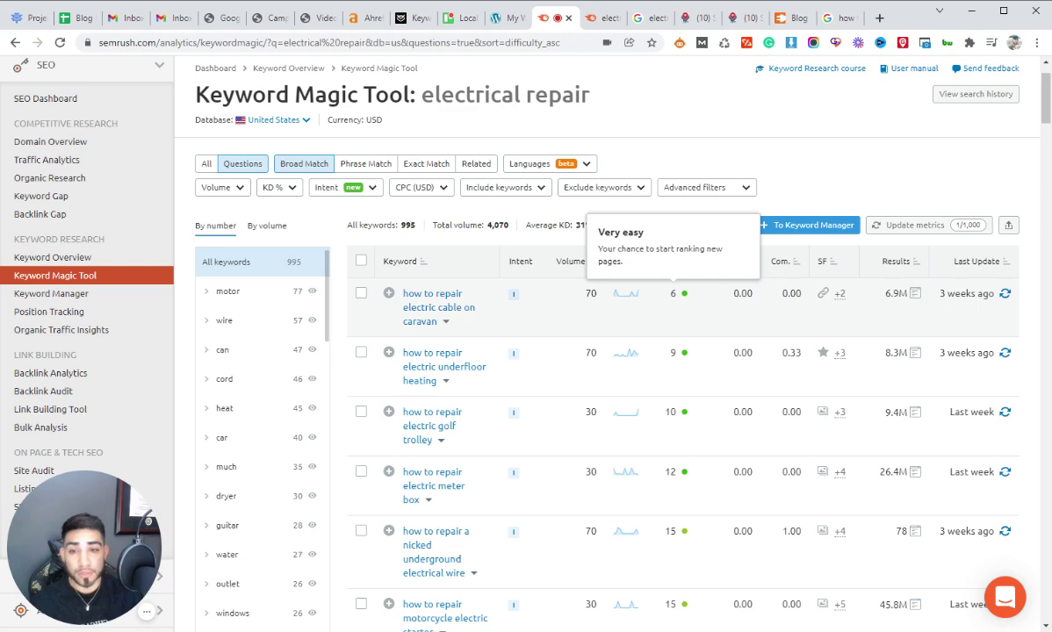
pyautogui.scroll(-1, 462, 345)
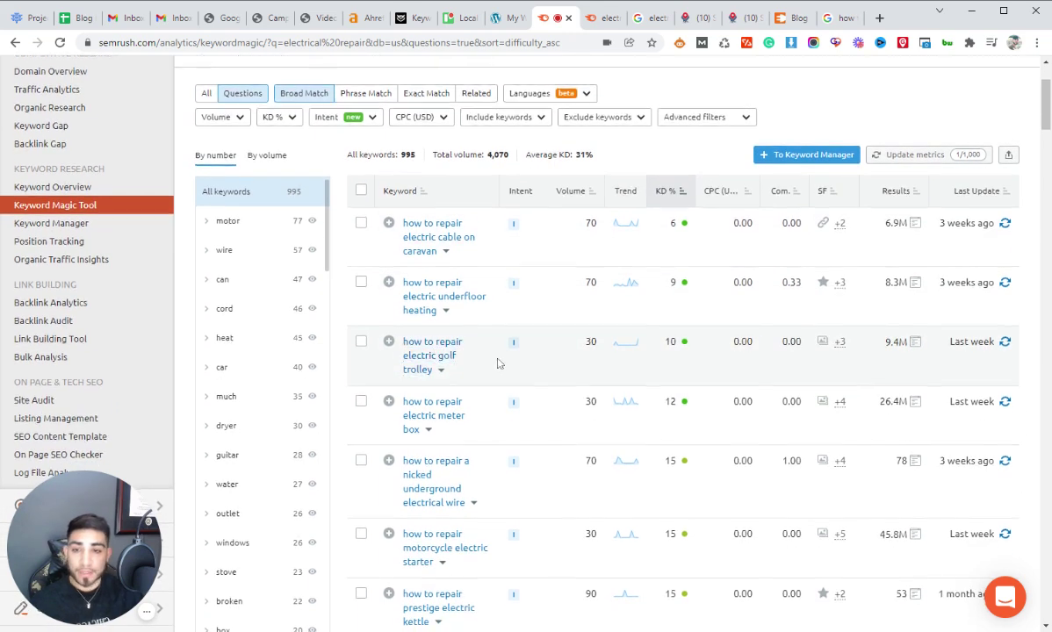
pyautogui.scroll(-1, 496, 362)
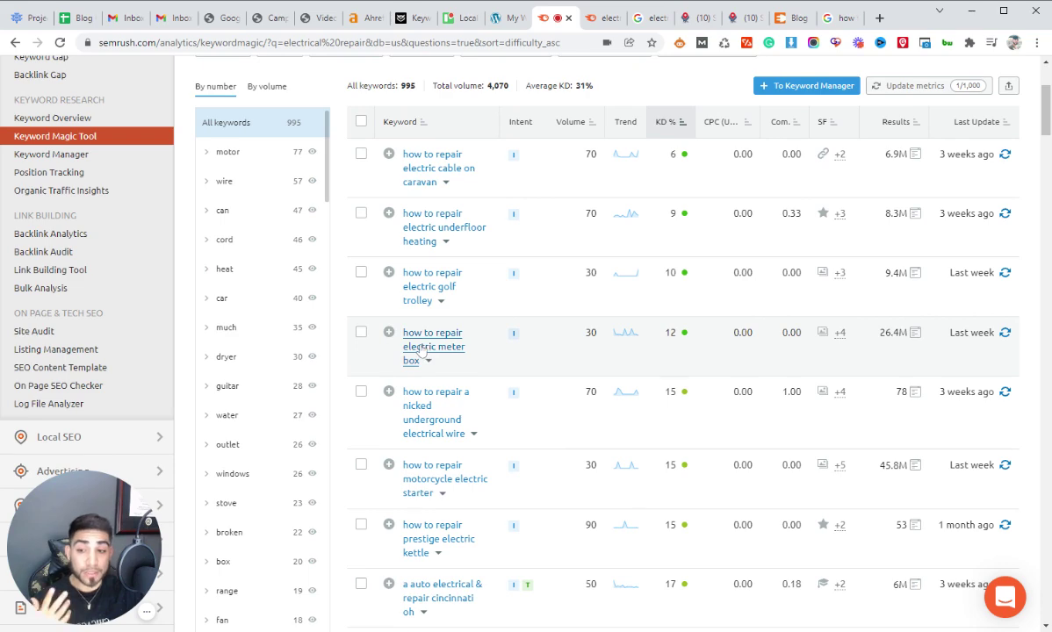
pyautogui.scroll(-2, 421, 349)
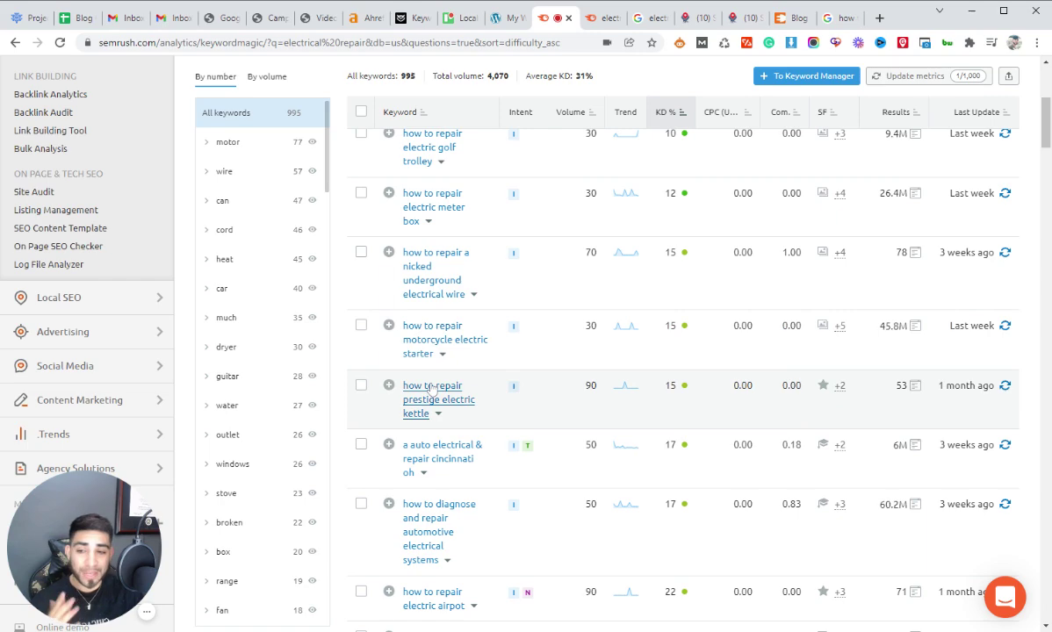
pyautogui.scroll(-2, 430, 389)
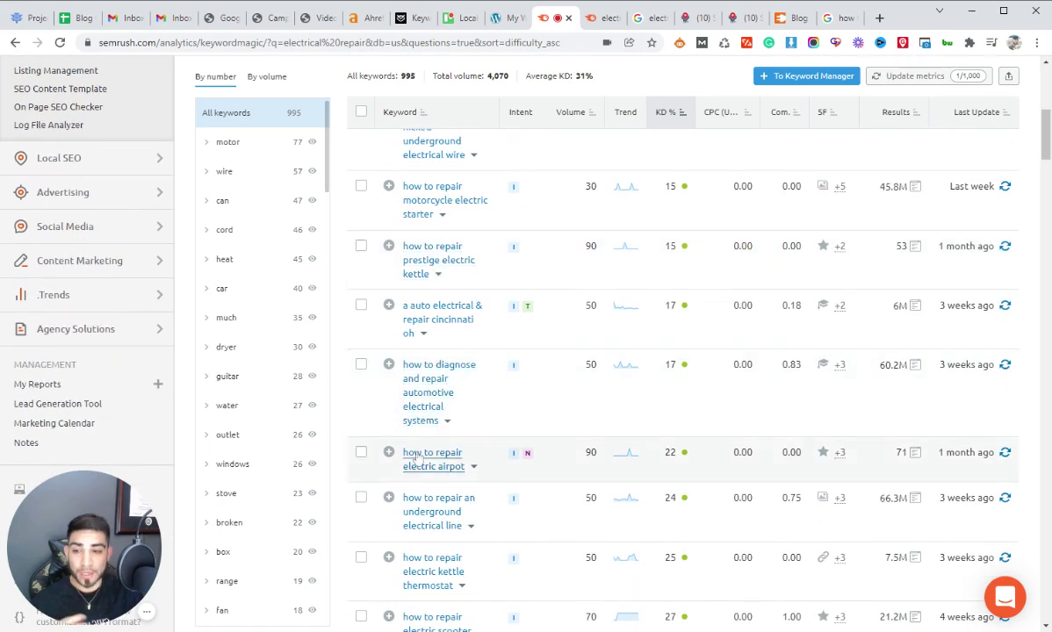
pyautogui.scroll(-2, 425, 412)
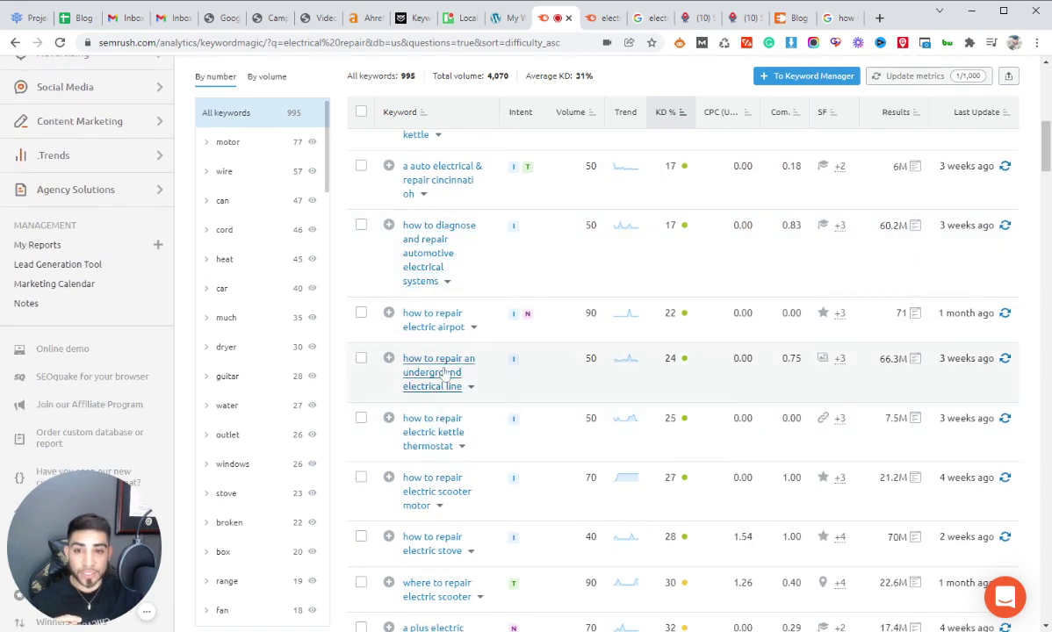
pyautogui.scroll(-2, 441, 412)
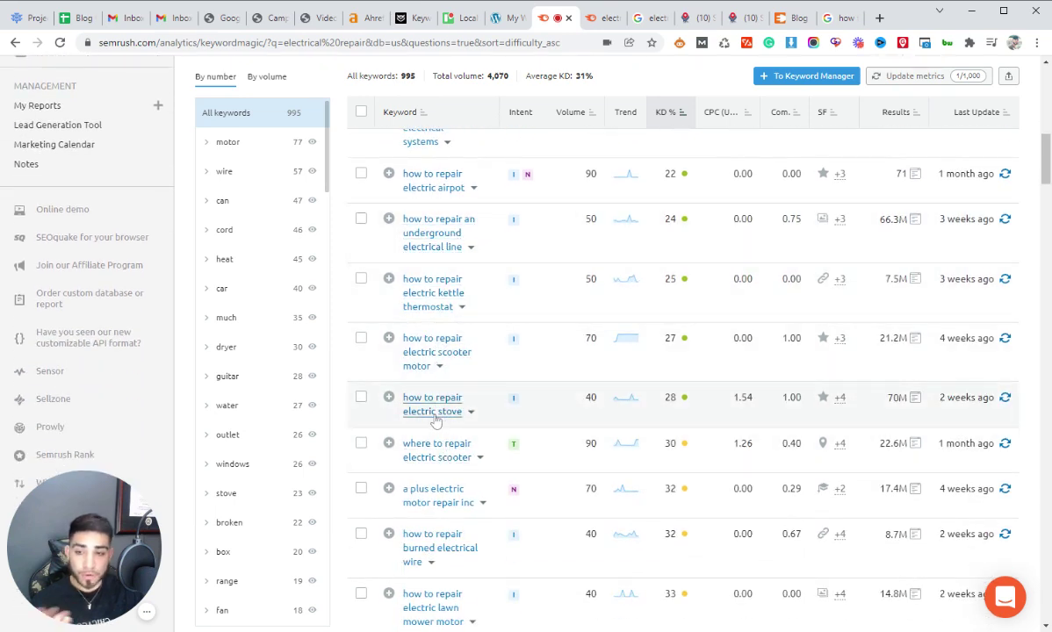
pyautogui.scroll(-4, 436, 420)
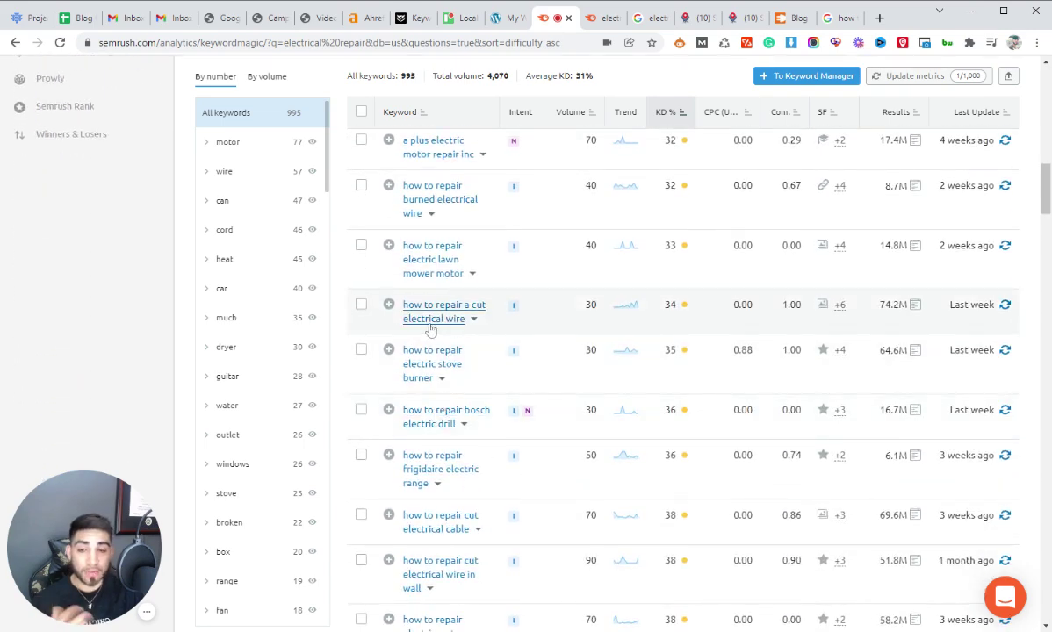
pyautogui.scroll(-1, 421, 413)
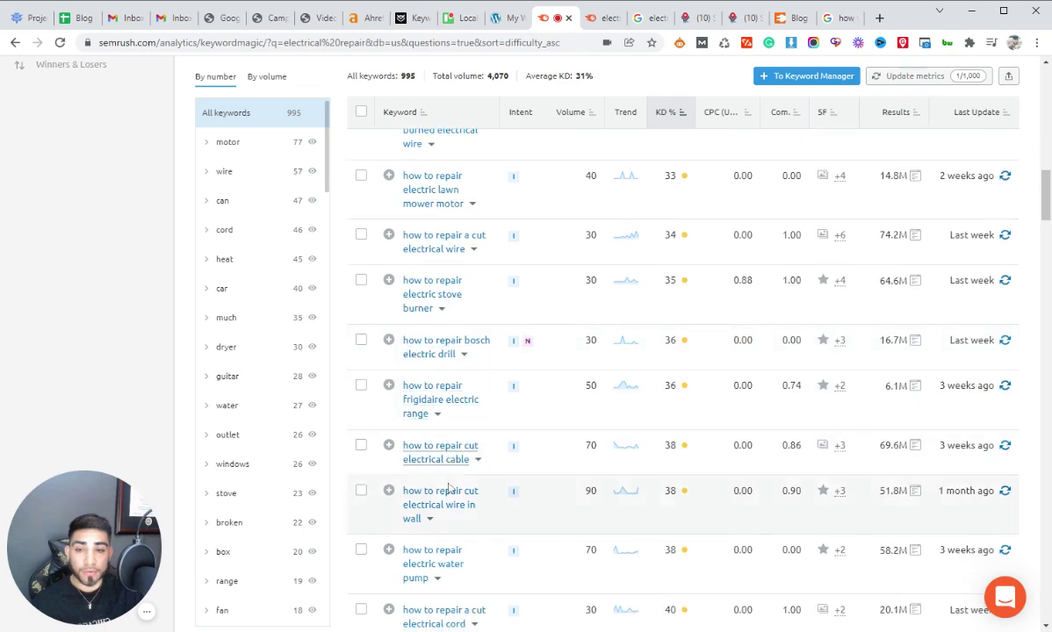
pyautogui.scroll(-2, 445, 471)
pyautogui.scroll(-1, 445, 471)
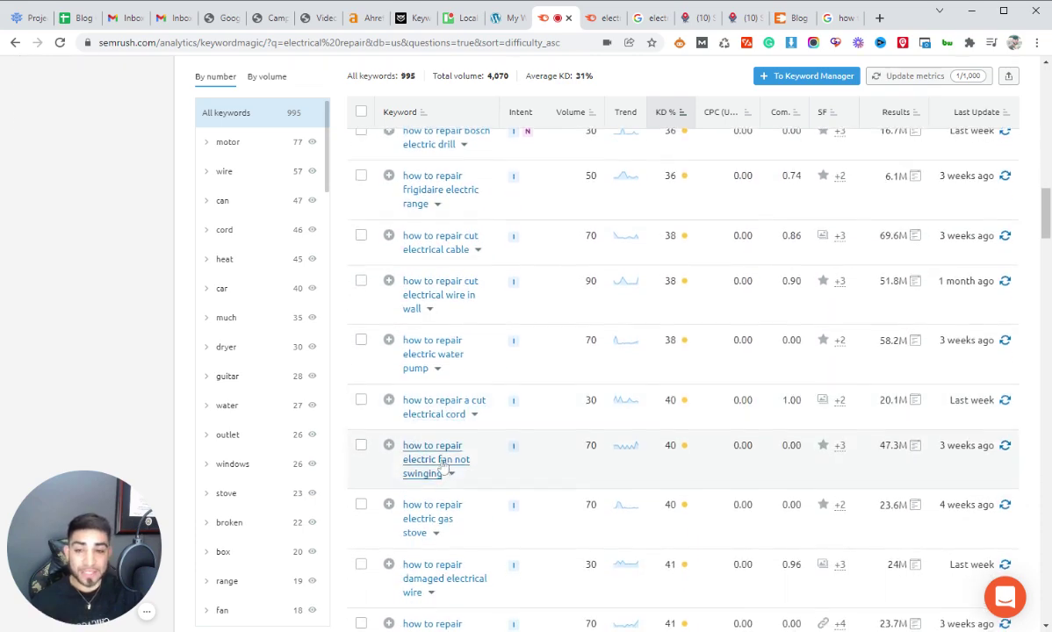
pyautogui.scroll(-7, 443, 470)
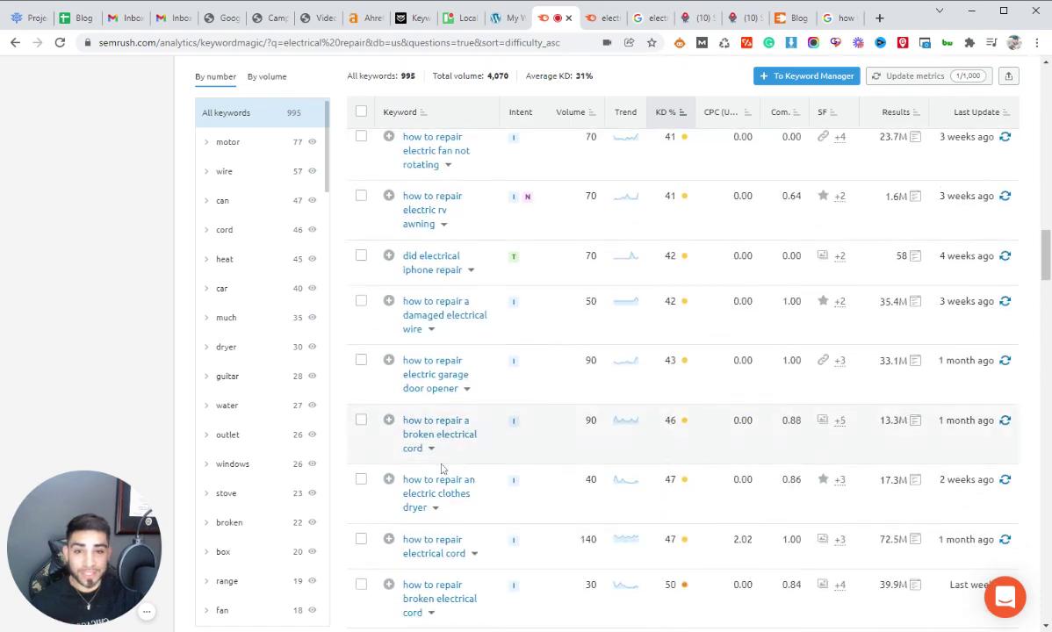
pyautogui.scroll(-5, 441, 468)
pyautogui.scroll(4, 442, 470)
pyautogui.scroll(15, 441, 470)
pyautogui.scroll(5, 436, 458)
pyautogui.moveTo(263, 102); pyautogui.dragTo(195, 97)
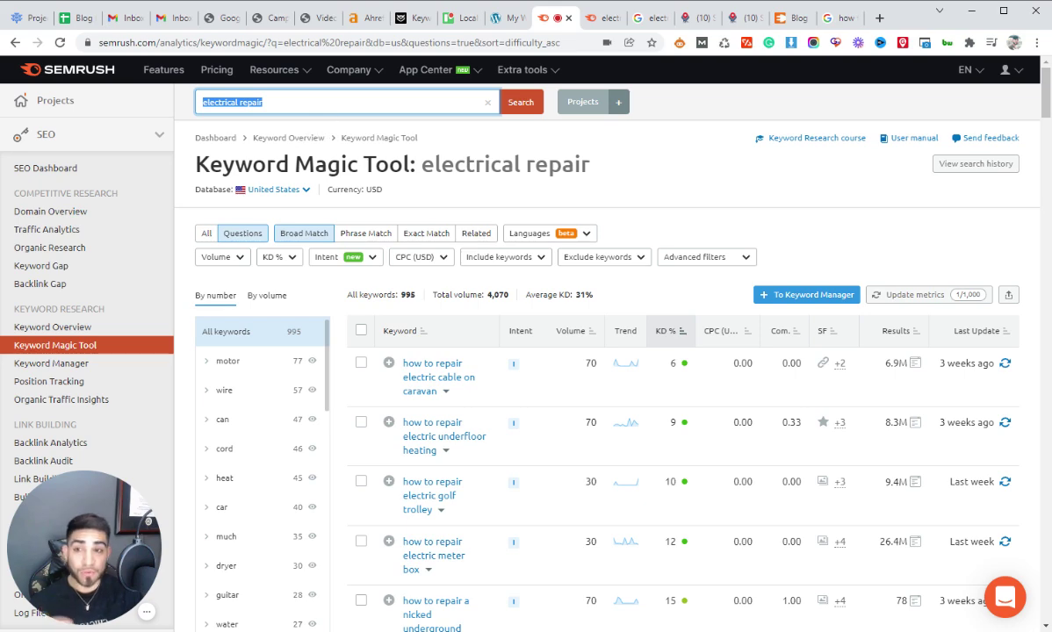
pyautogui.click(781, 27)
pyautogui.moveTo(392, 141)
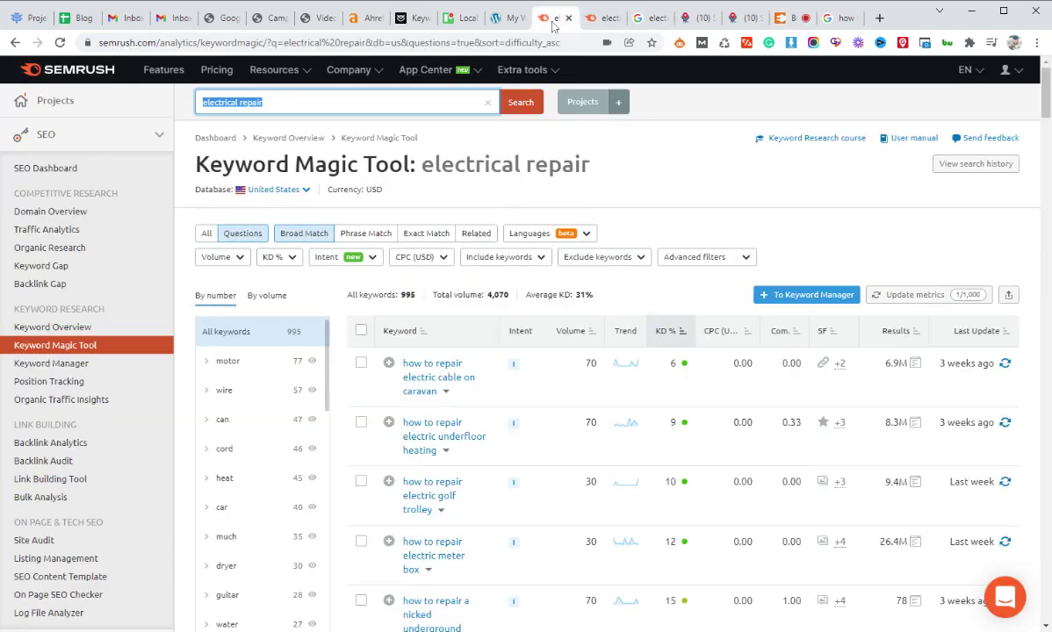
# Search 'lighting installation' and scroll through its 13,994 question keywords, easiest first.
pyautogui.click(558, 17)
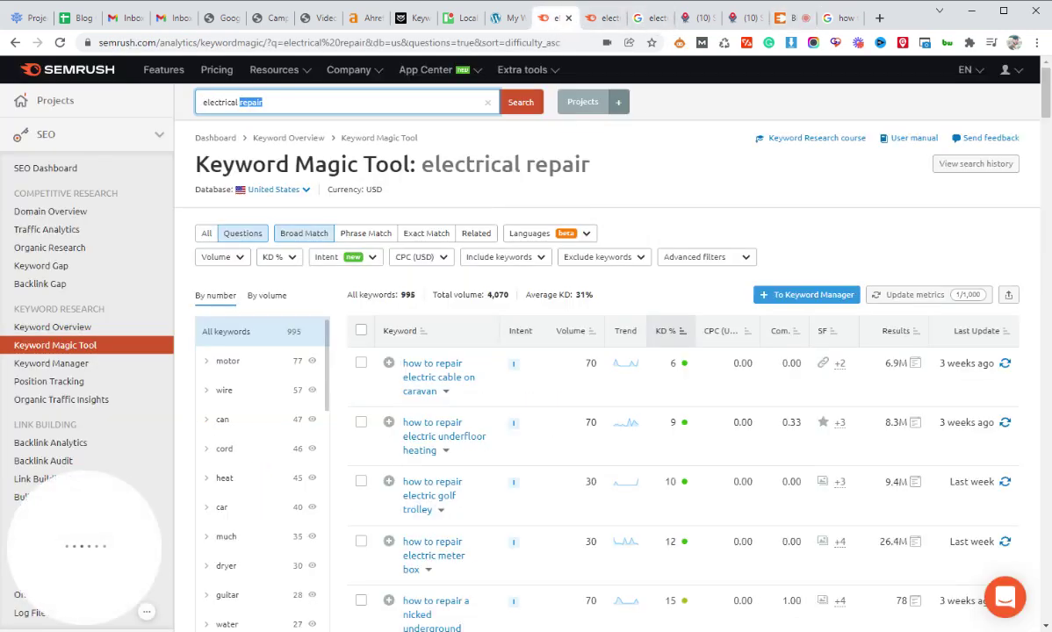
pyautogui.write('lighting installation')
pyautogui.press('Return')
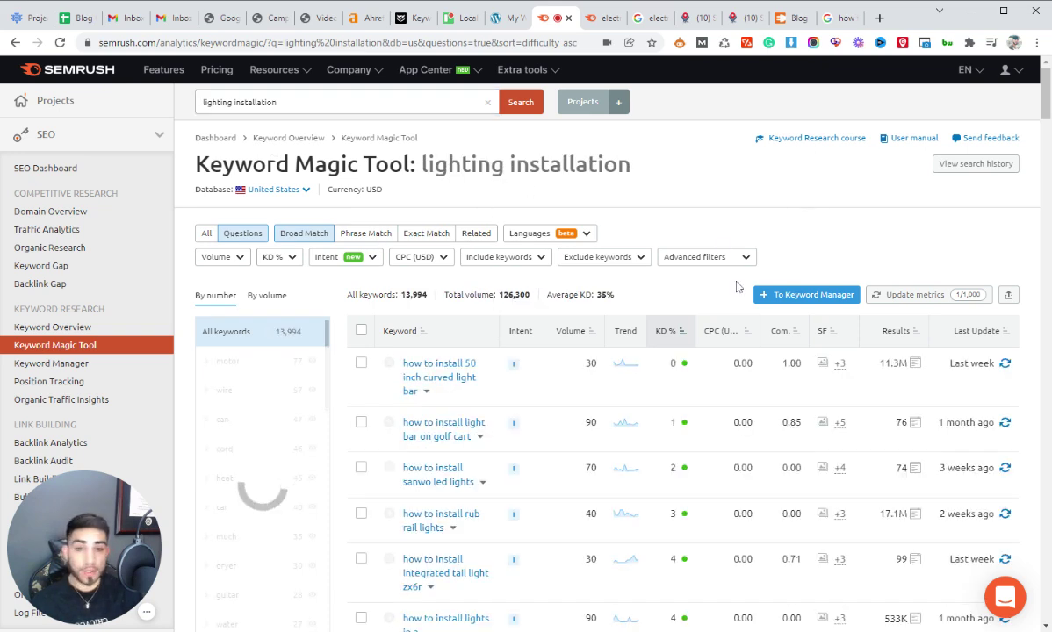
pyautogui.scroll(-2, 689, 279)
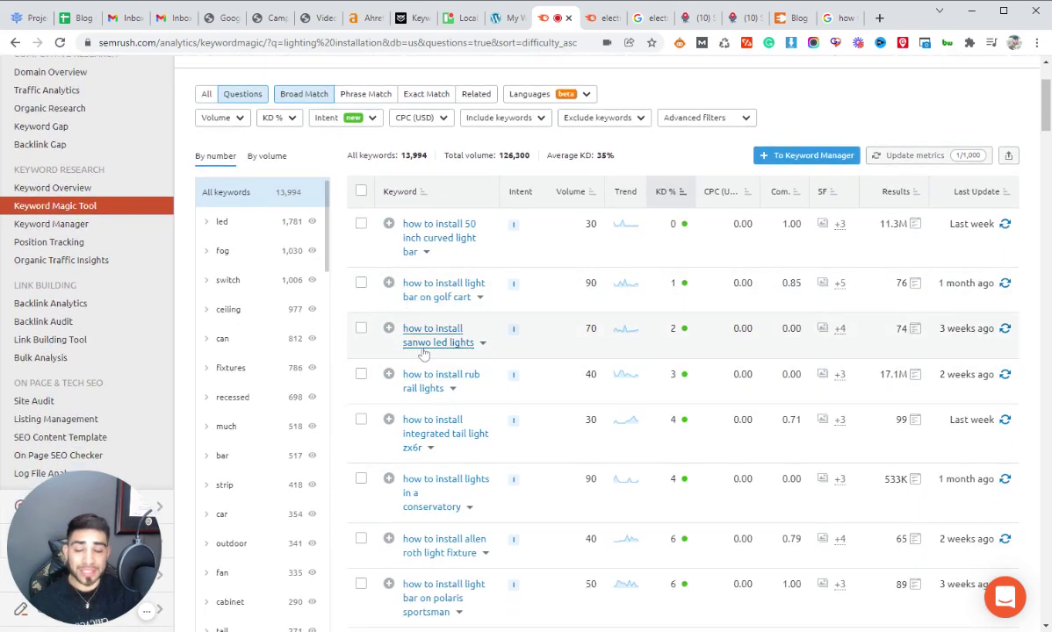
pyautogui.scroll(-2, 427, 351)
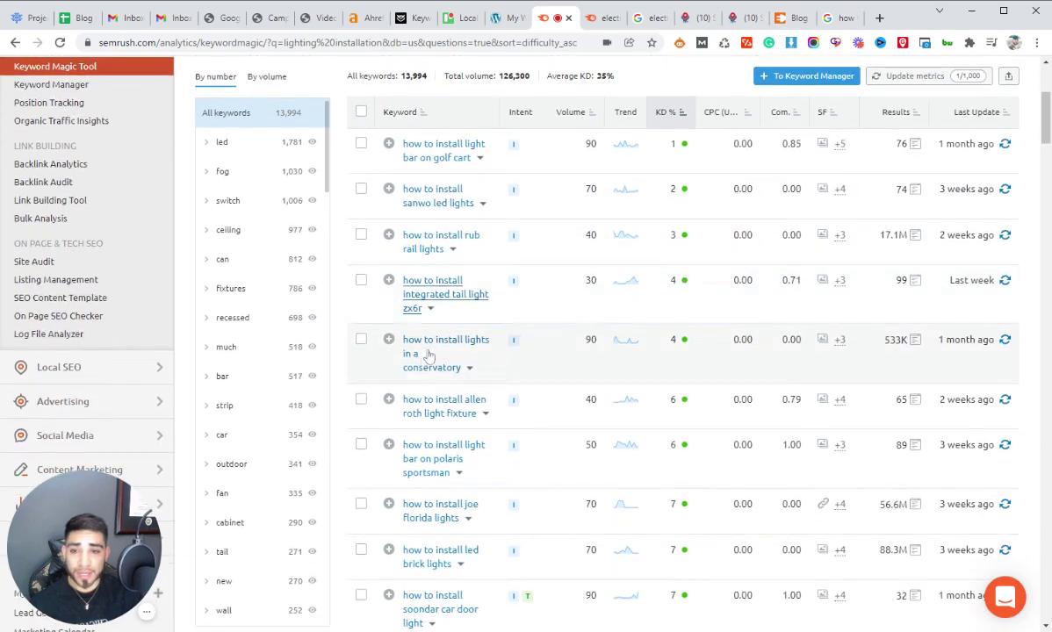
pyautogui.scroll(-2, 415, 372)
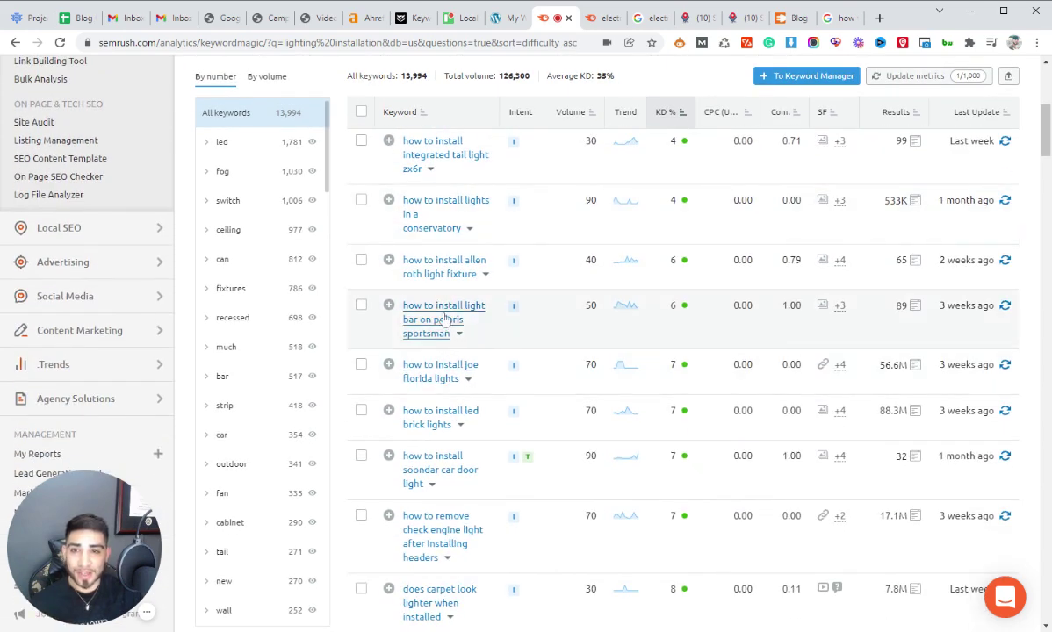
pyautogui.scroll(-2, 443, 314)
pyautogui.scroll(-2, 443, 369)
pyautogui.scroll(-3, 452, 334)
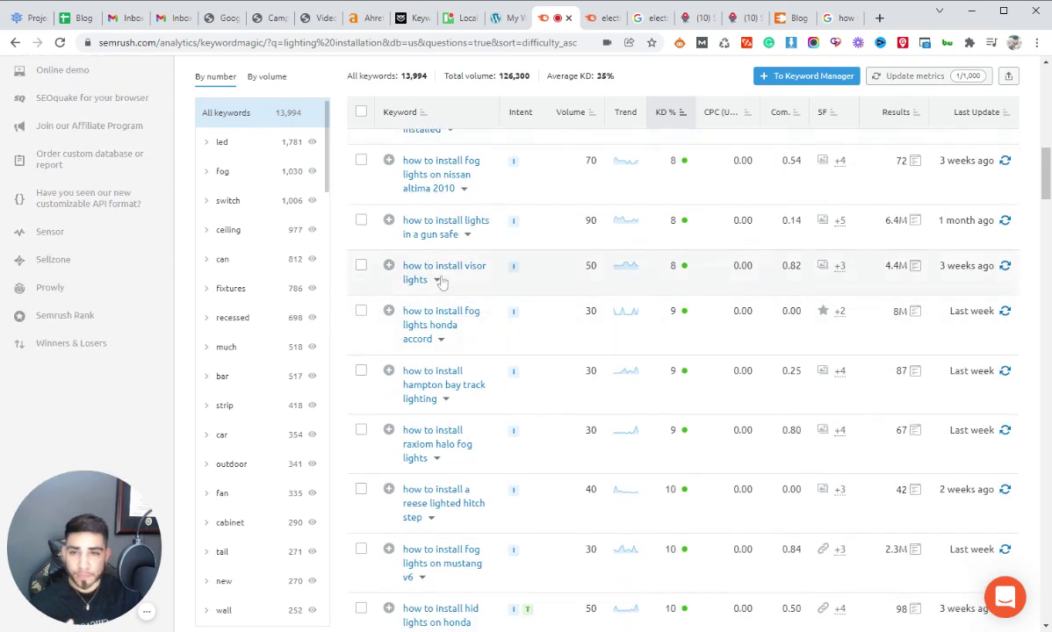
pyautogui.scroll(-5, 445, 277)
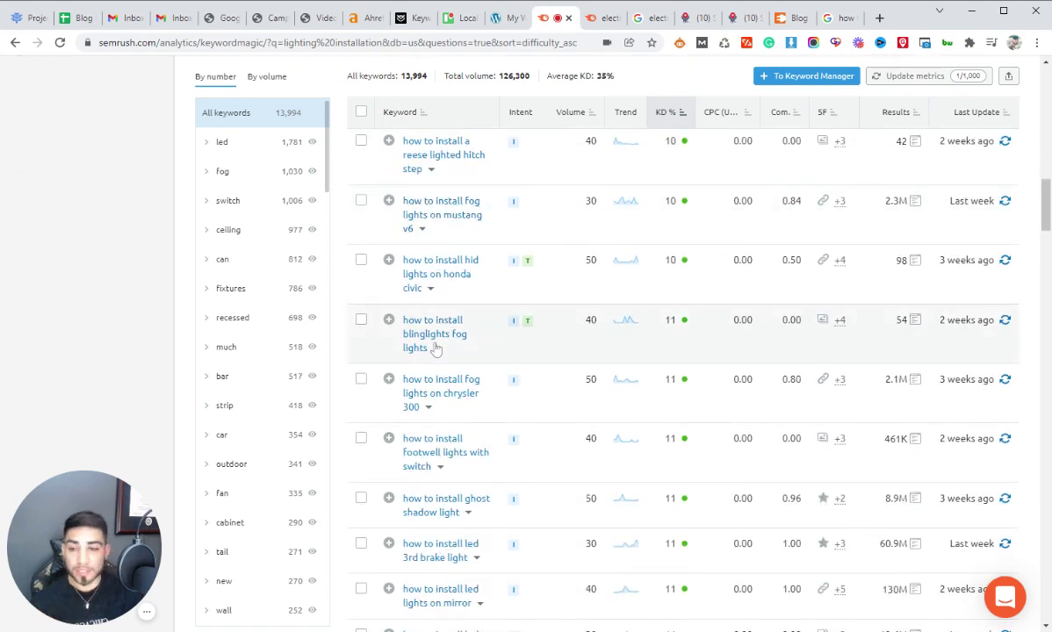
# Replace the search with 'electrician' and scan its 9,272 question keywords sorted easiest first.
pyautogui.scroll(5, 441, 349)
pyautogui.scroll(6, 442, 349)
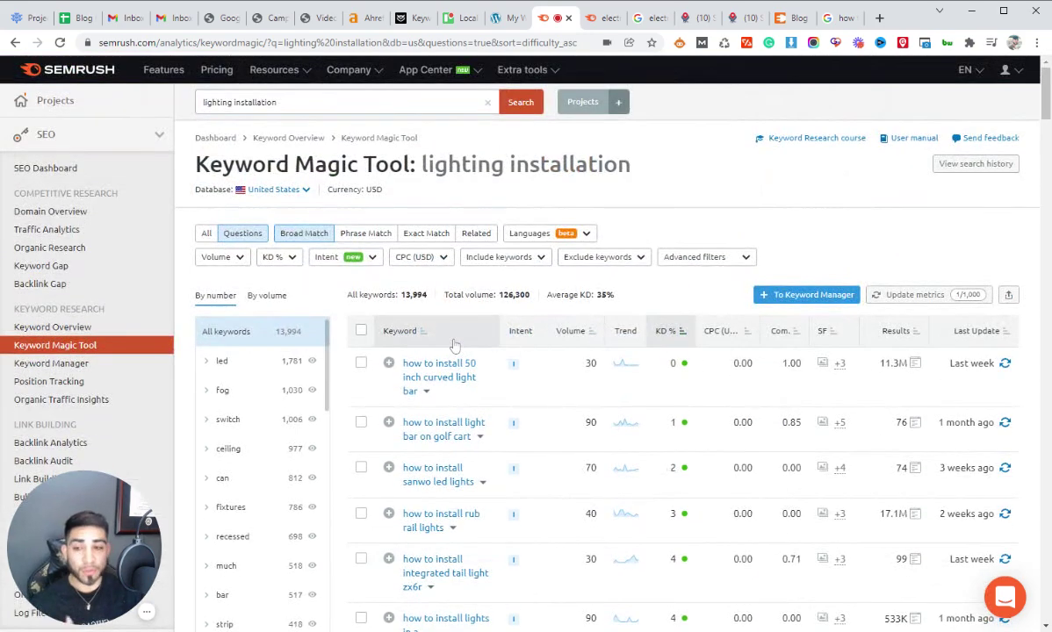
pyautogui.moveTo(281, 102); pyautogui.dragTo(163, 102)
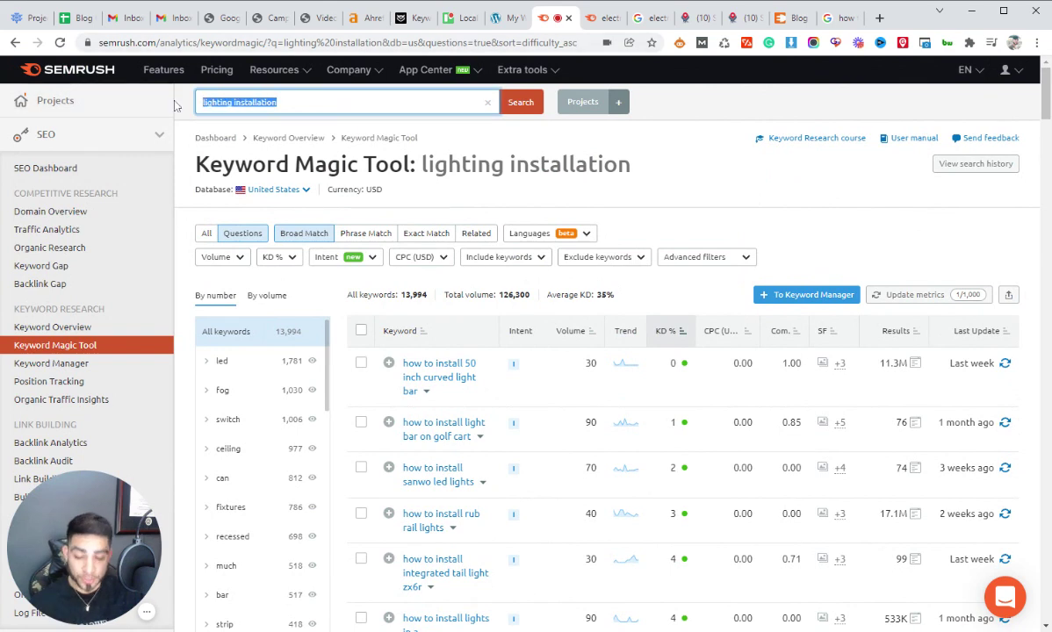
pyautogui.write('electrician')
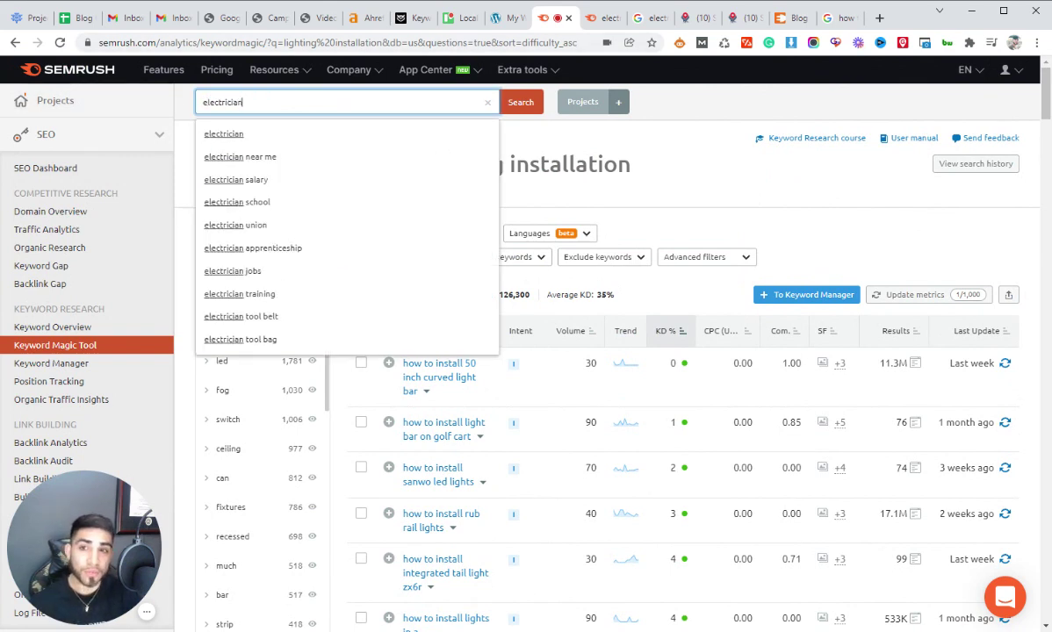
pyautogui.press('Return')
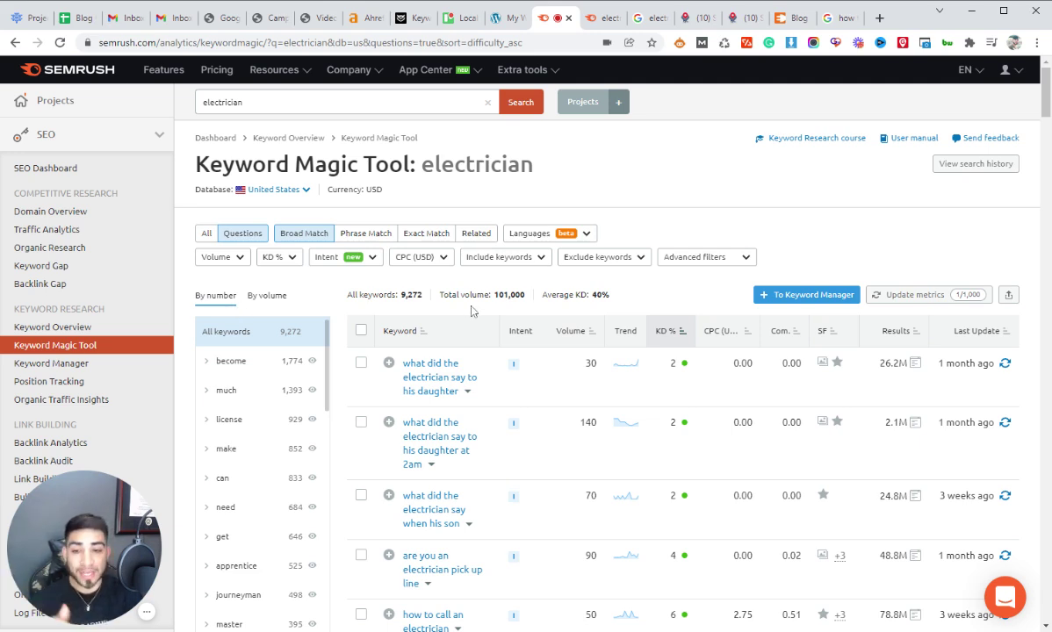
pyautogui.scroll(-3, 452, 396)
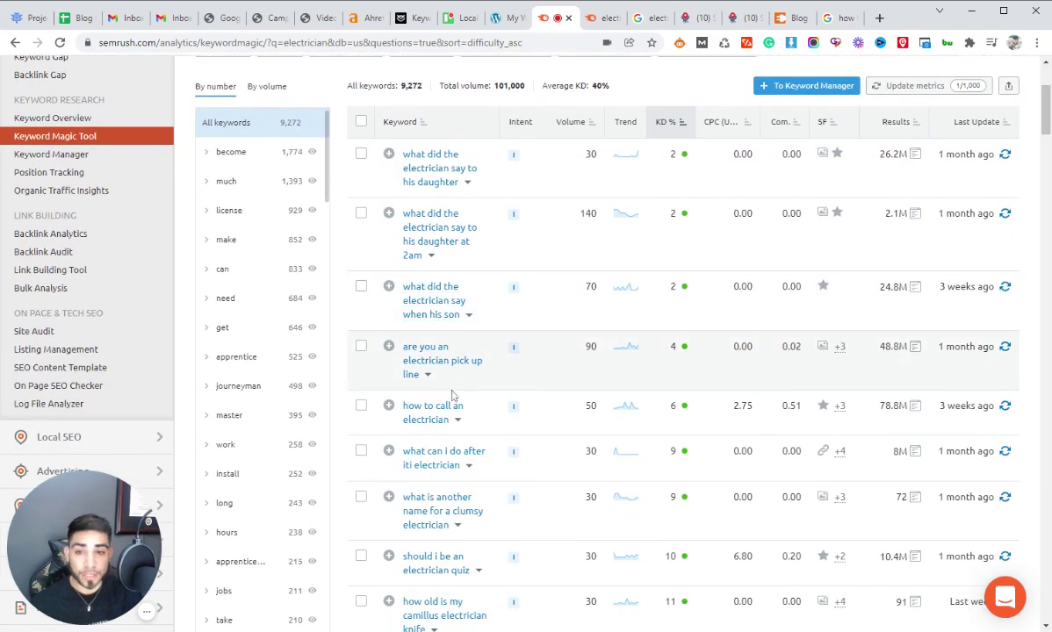
pyautogui.scroll(-4, 452, 397)
pyautogui.scroll(7, 454, 397)
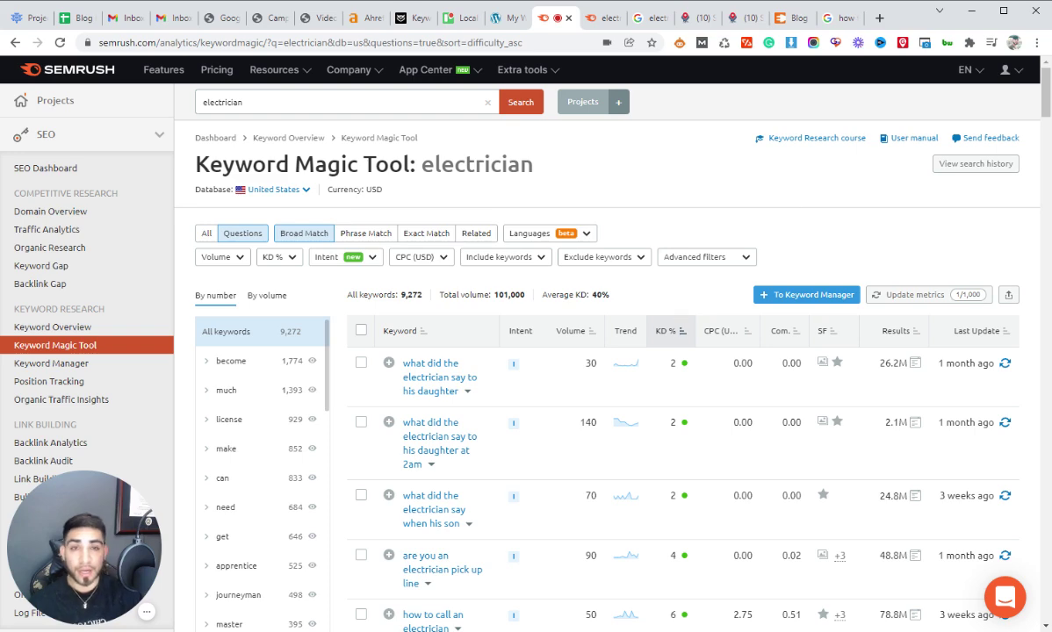
# Switch to the Google results for 'how to choose electrician dallas'.
pyautogui.click(834, 17)
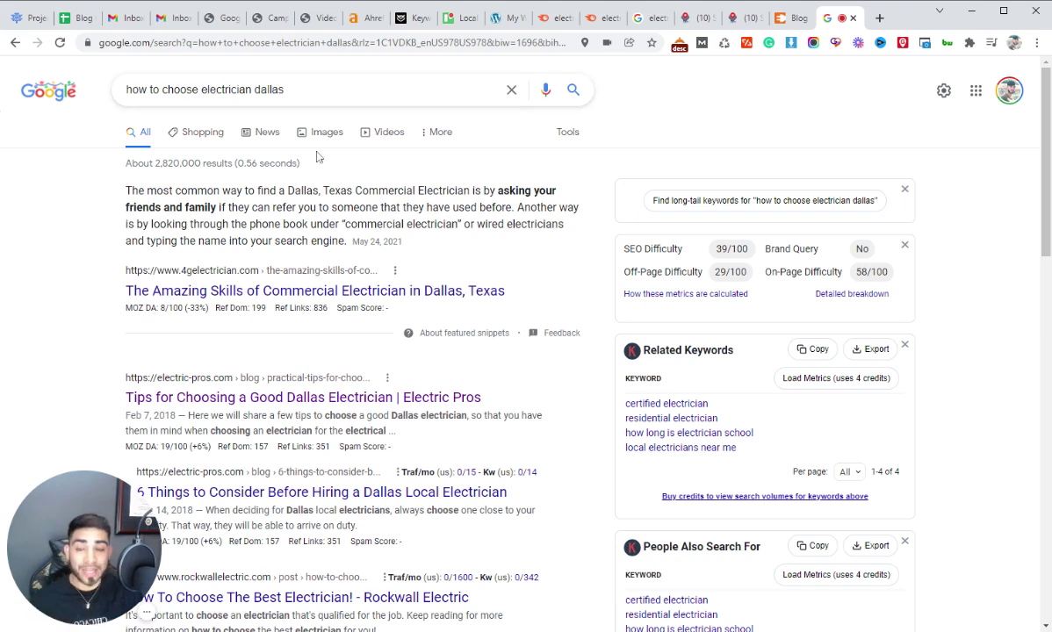
pyautogui.scroll(-2, 230, 268)
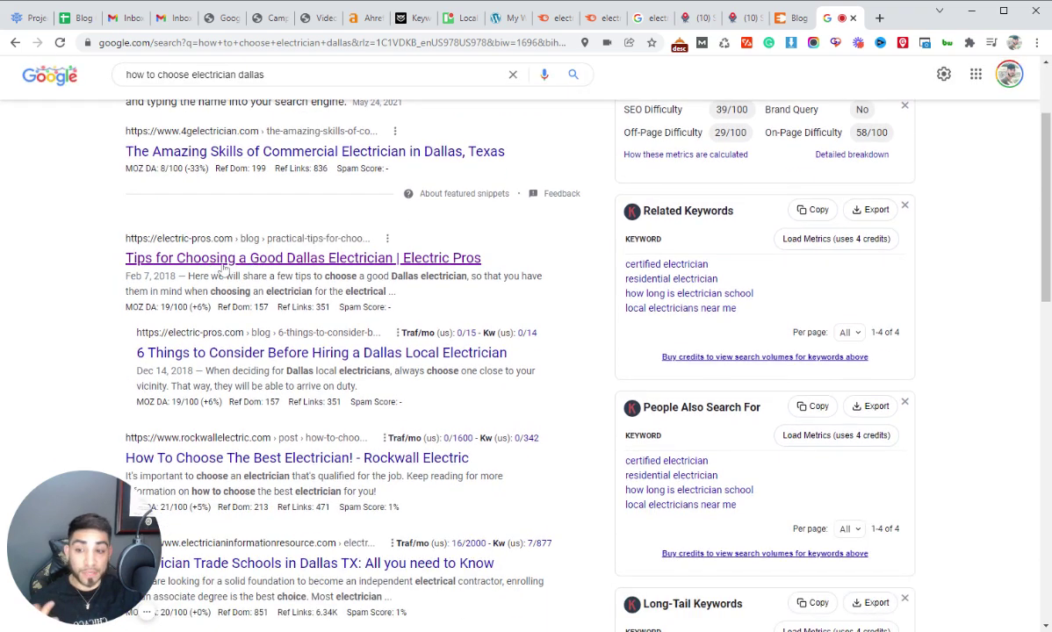
pyautogui.scroll(2, 220, 263)
pyautogui.scroll(-1, 244, 323)
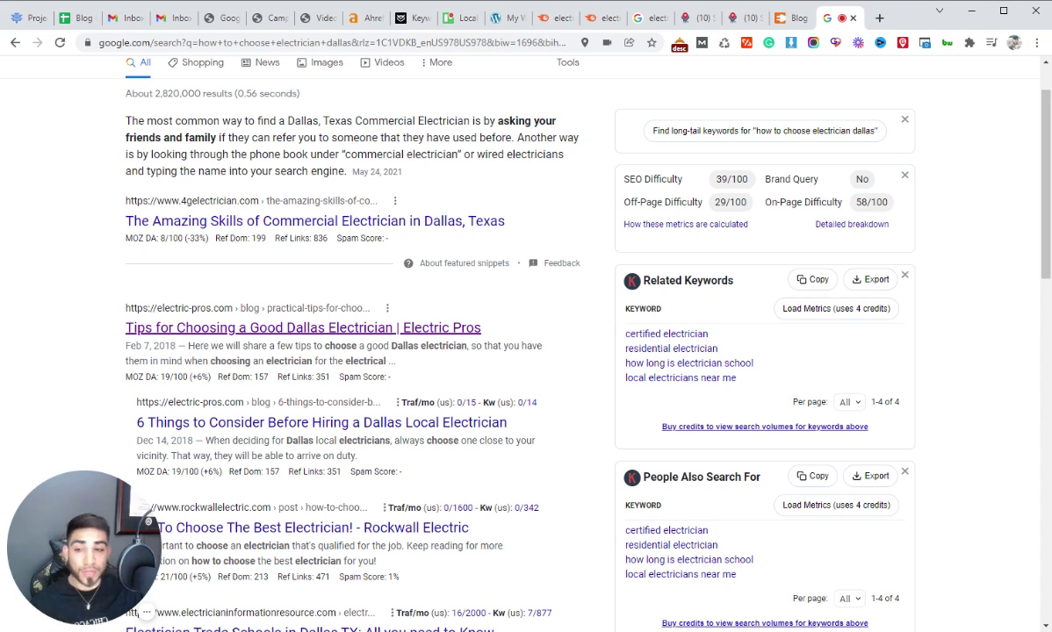
# Open the Electric Pros Dallas electrician tips post and highlight 'Dallas Electrician' in its heading.
pyautogui.click(189, 329)
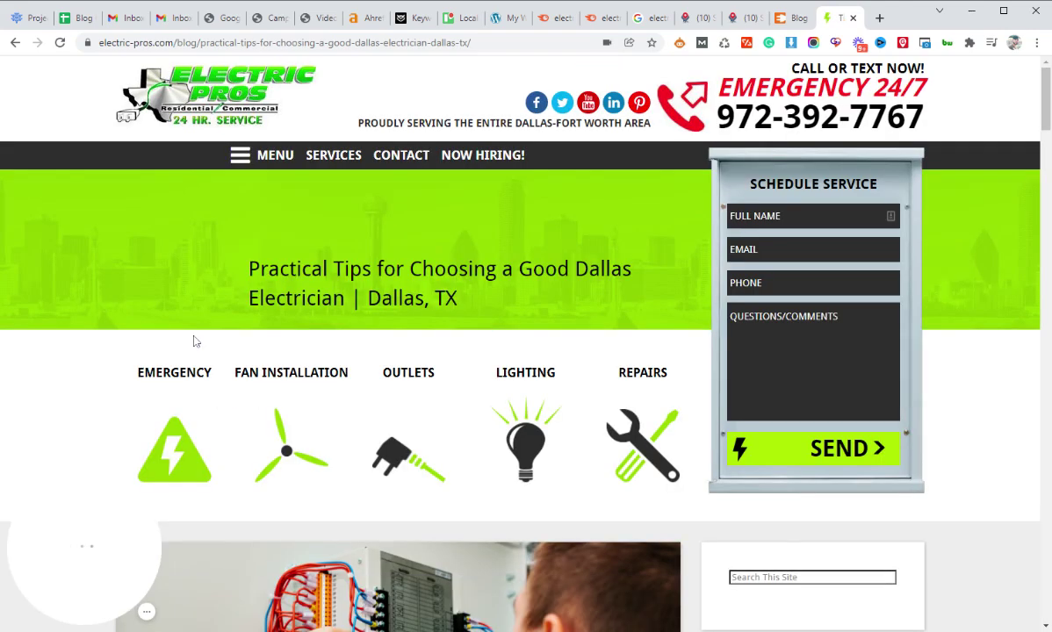
pyautogui.scroll(-1, 283, 387)
pyautogui.scroll(1, 285, 380)
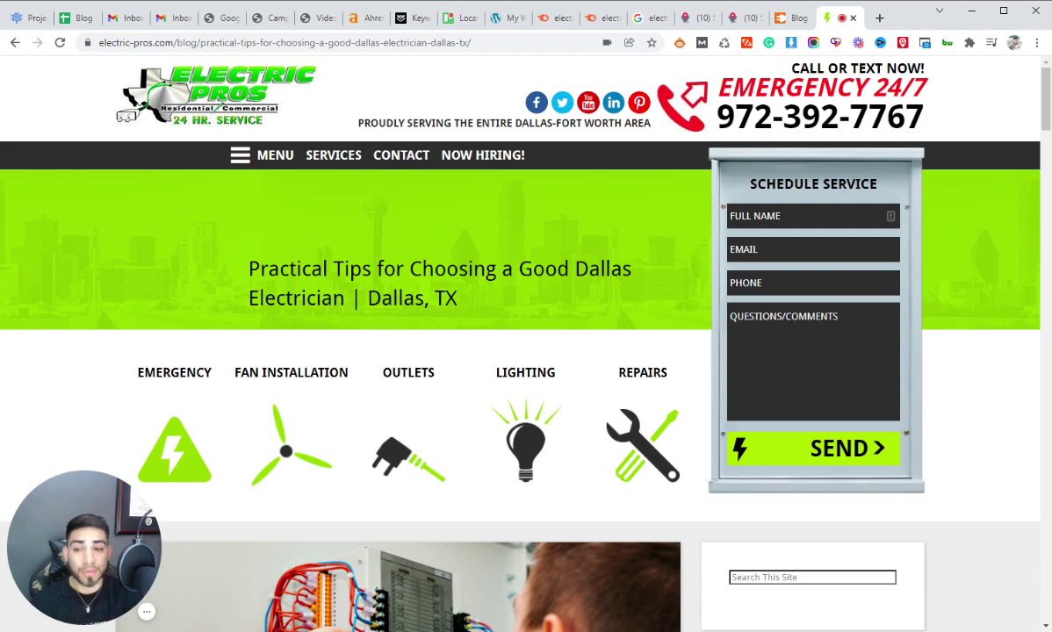
pyautogui.scroll(-7, 518, 270)
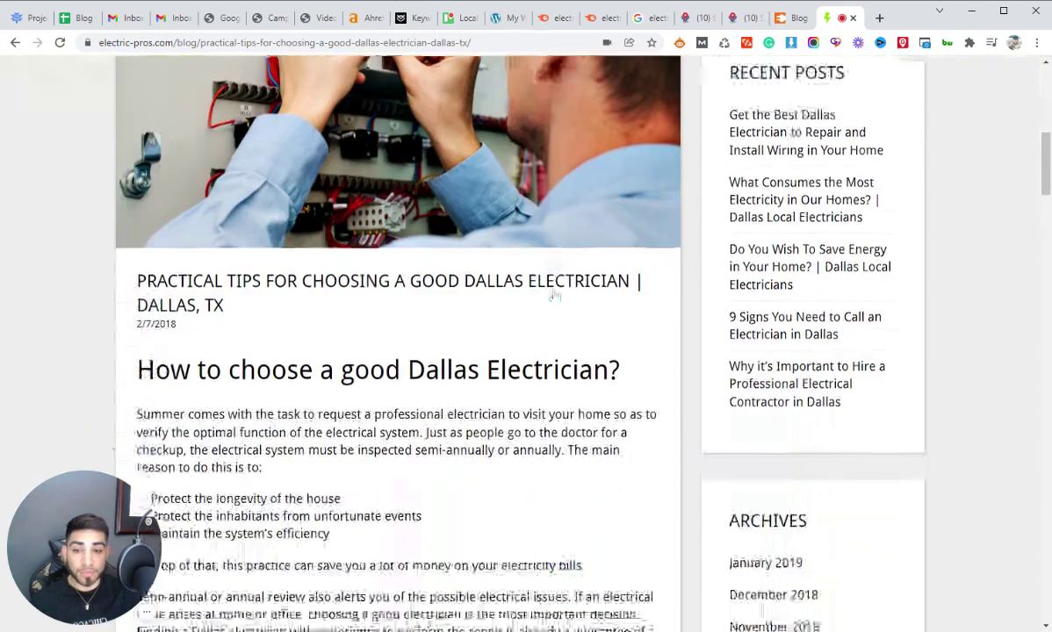
pyautogui.scroll(-2, 554, 296)
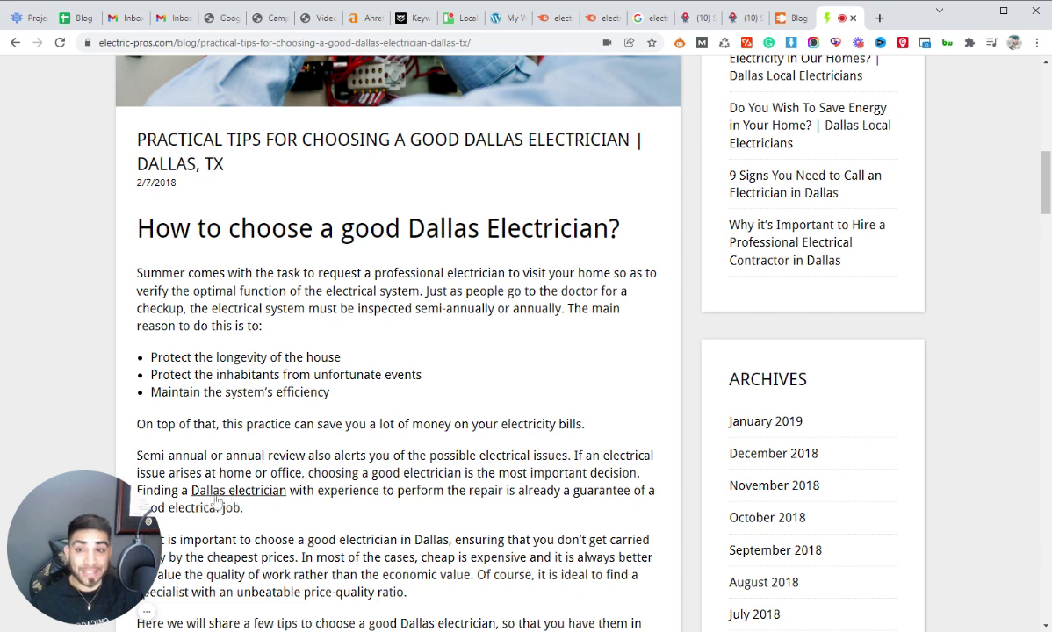
pyautogui.moveTo(408, 228); pyautogui.dragTo(608, 228)
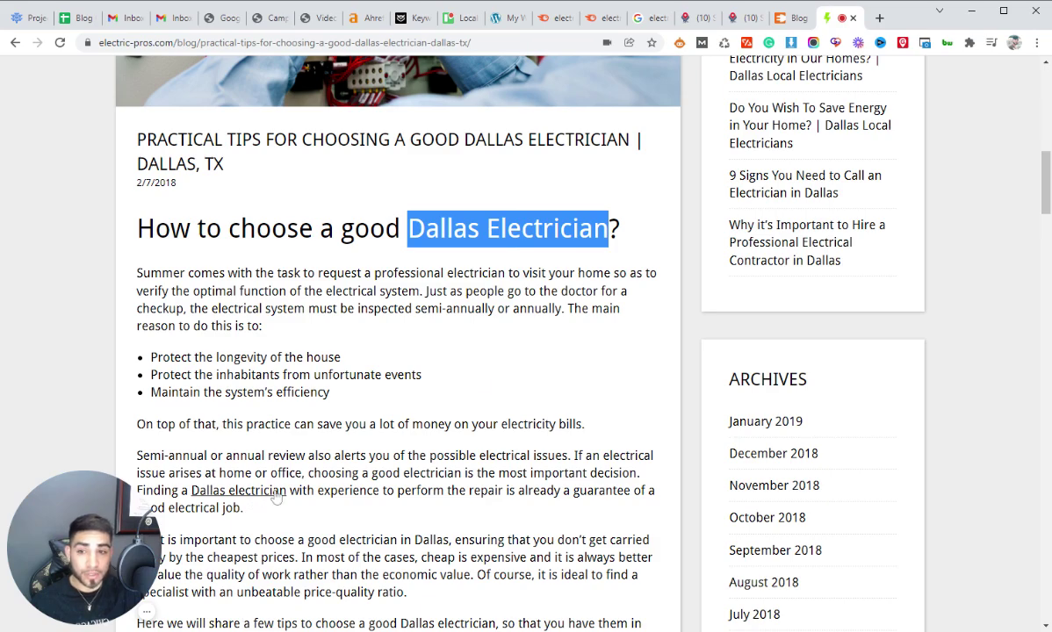
# Read down to the closing Customized Solutions and Emergency Service sections.
pyautogui.scroll(-9, 271, 497)
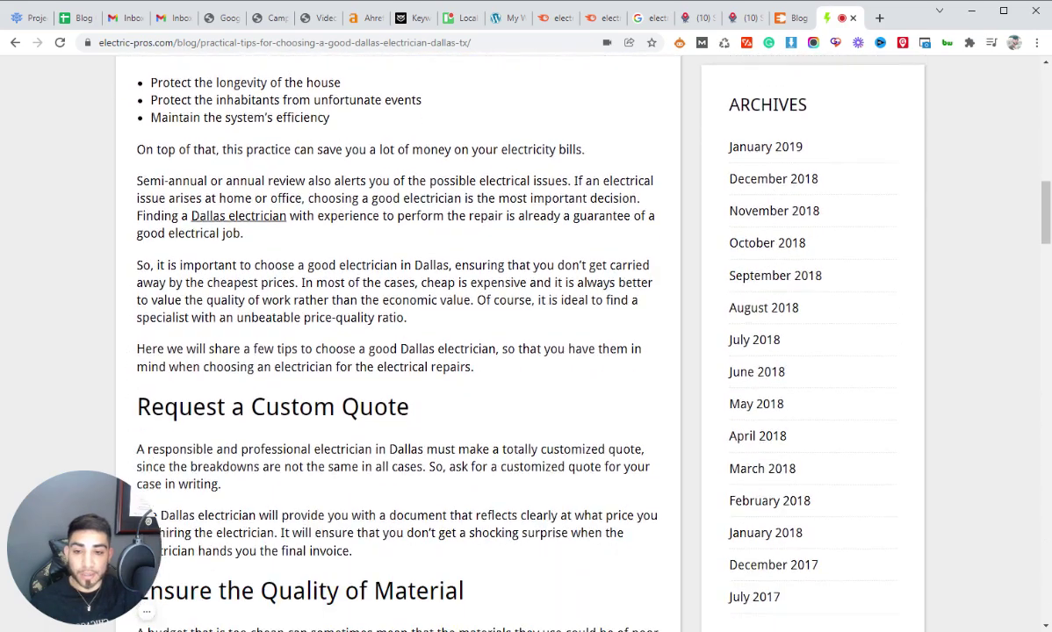
pyautogui.scroll(-4, 307, 485)
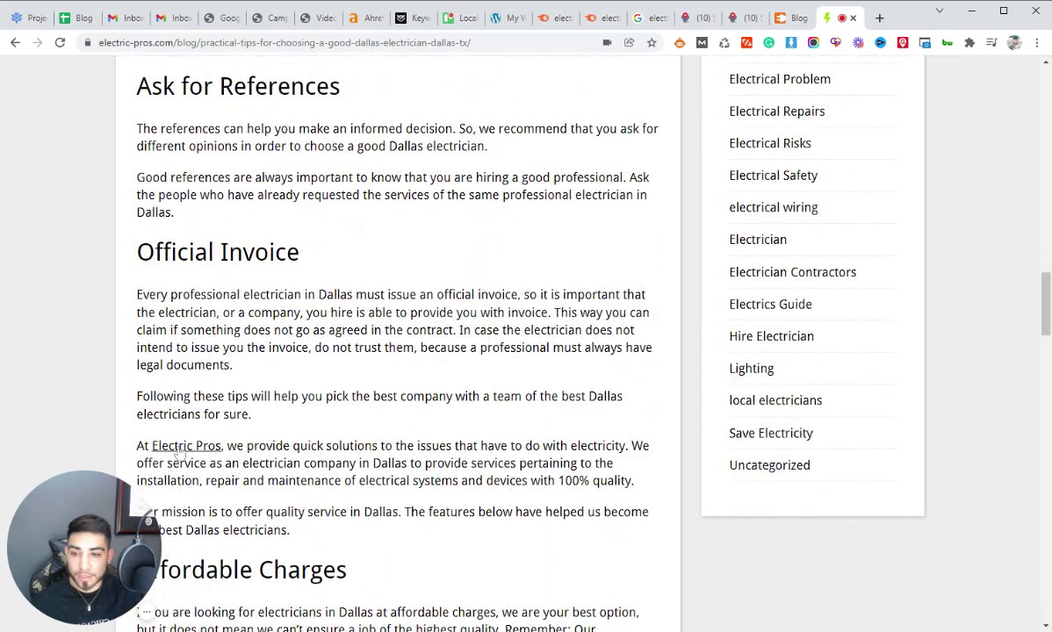
pyautogui.scroll(-10, 201, 454)
pyautogui.scroll(-3, 145, 498)
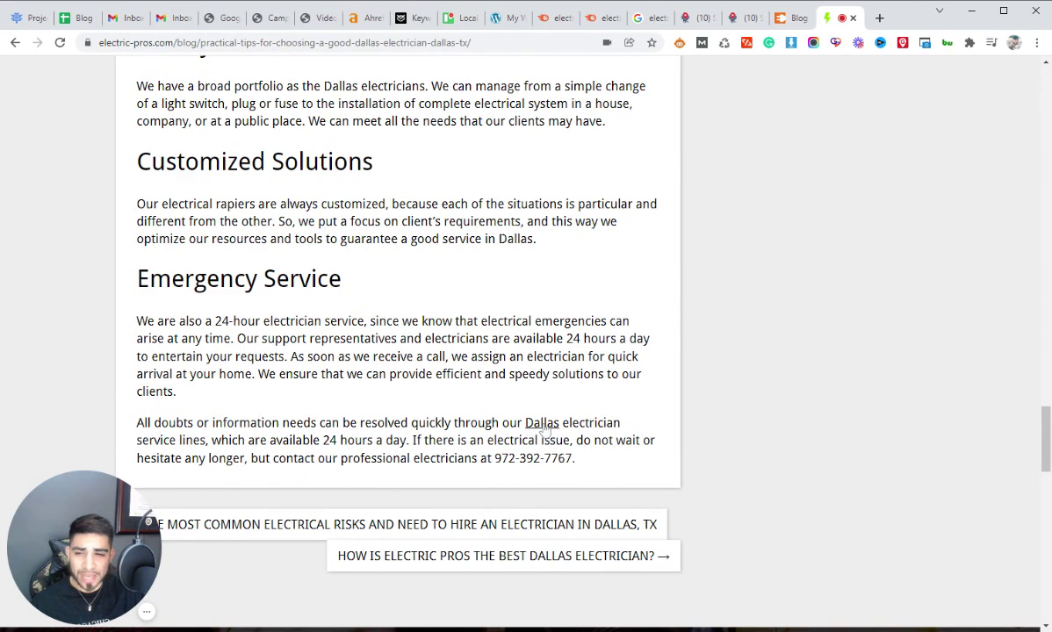
pyautogui.click(542, 426)
pyautogui.click(835, 19)
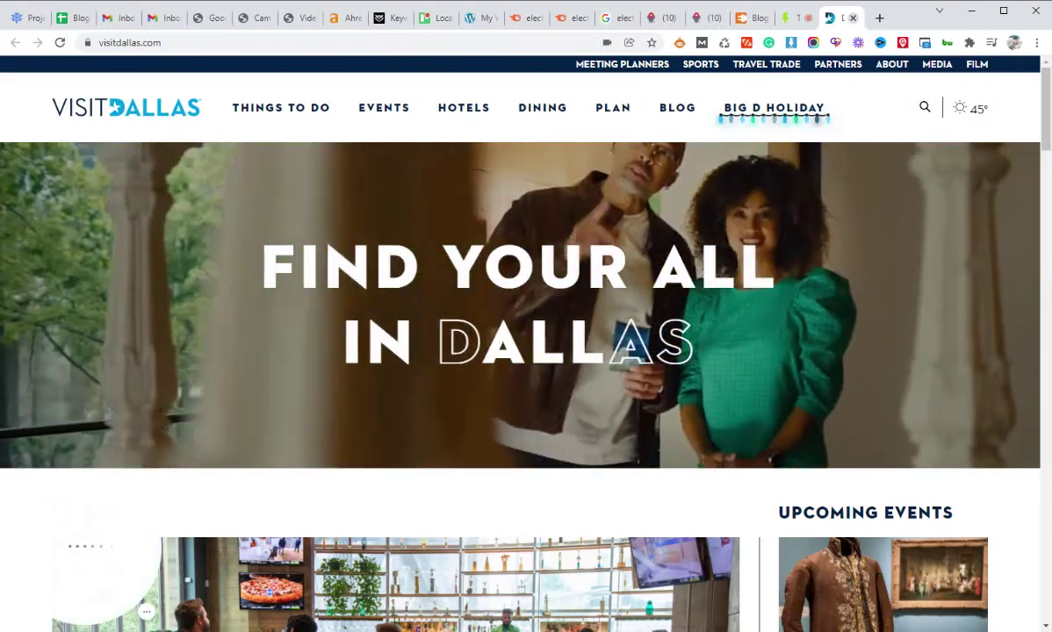
pyautogui.click(852, 18)
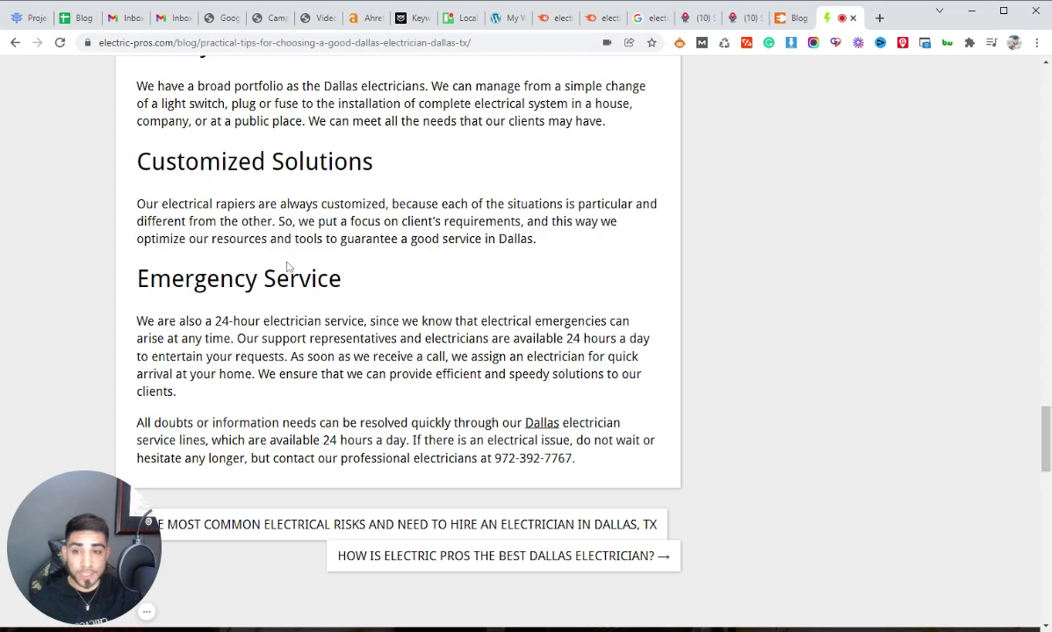
# Return to the post's featured image and Recent Posts sidebar, clearing the 'Dallas Electrician' highlight.
pyautogui.scroll(8, 272, 272)
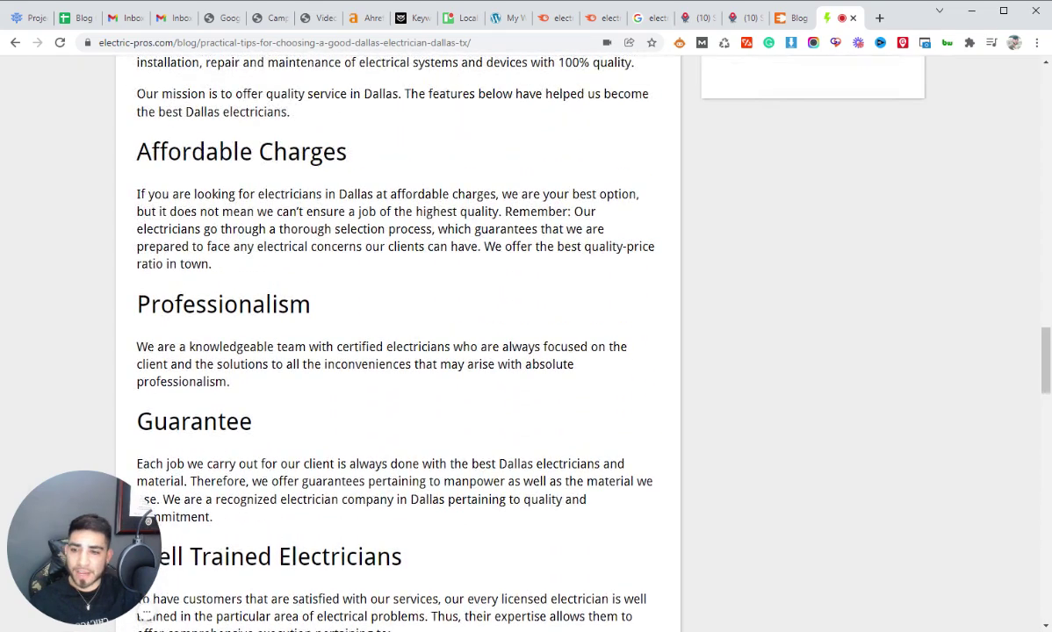
pyautogui.scroll(5, 281, 493)
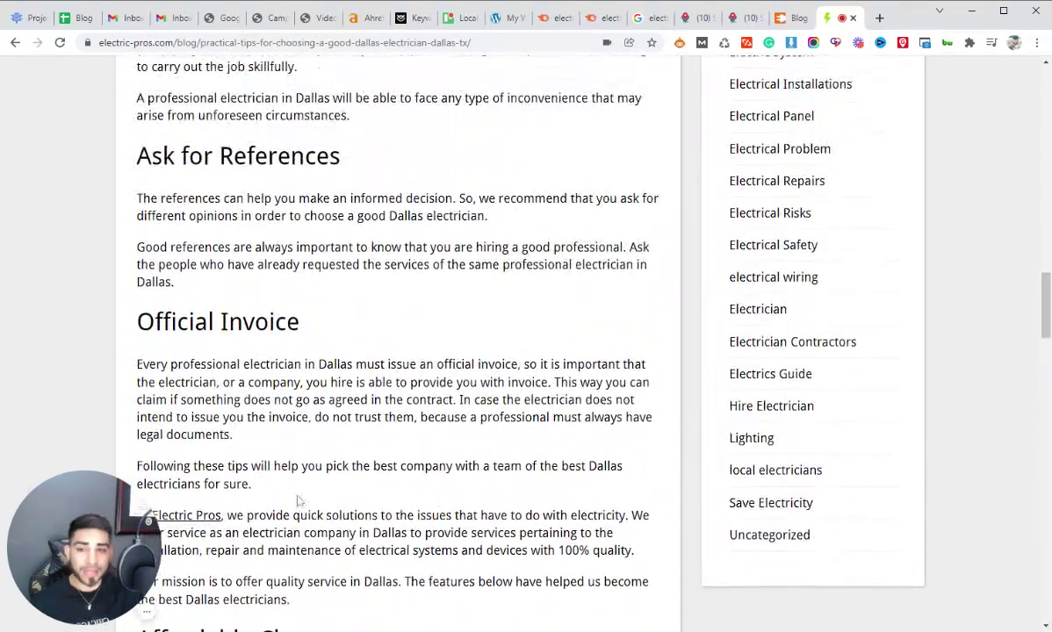
pyautogui.scroll(-1, 281, 530)
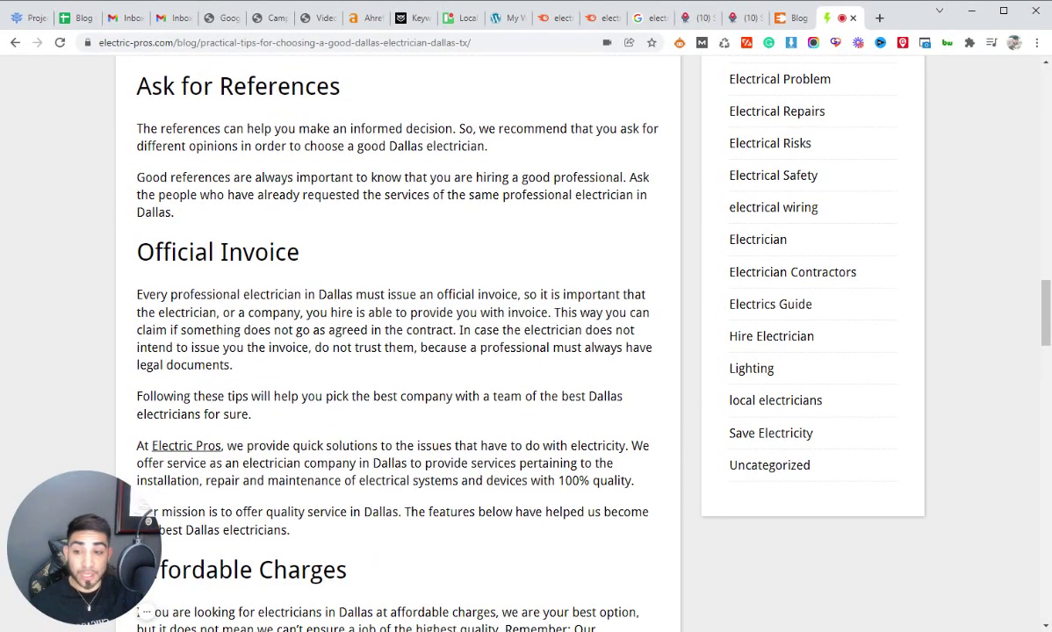
pyautogui.scroll(4, 395, 351)
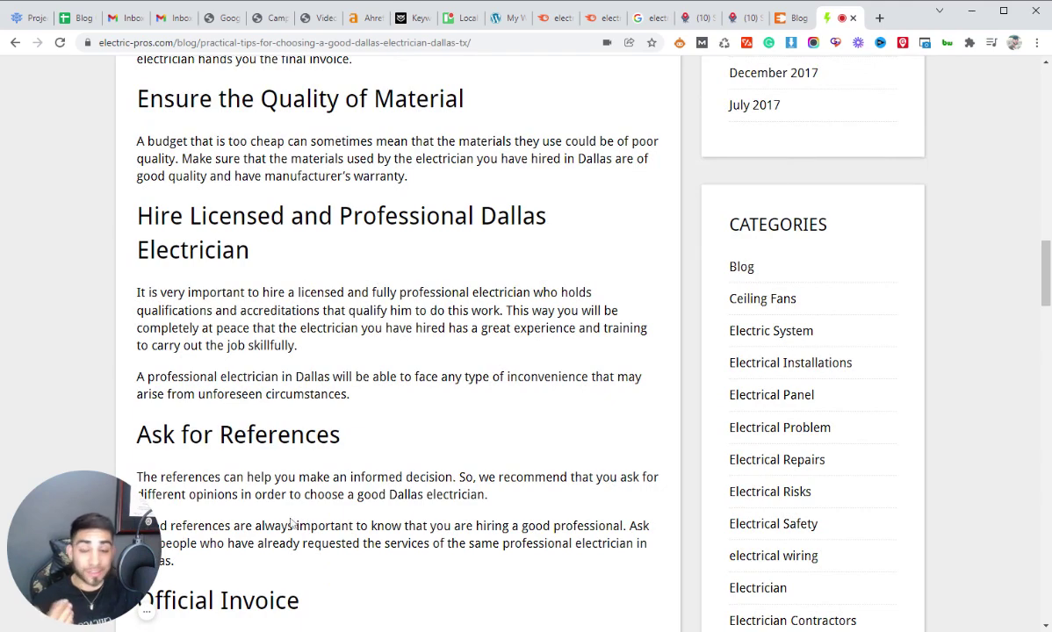
pyautogui.scroll(6, 291, 474)
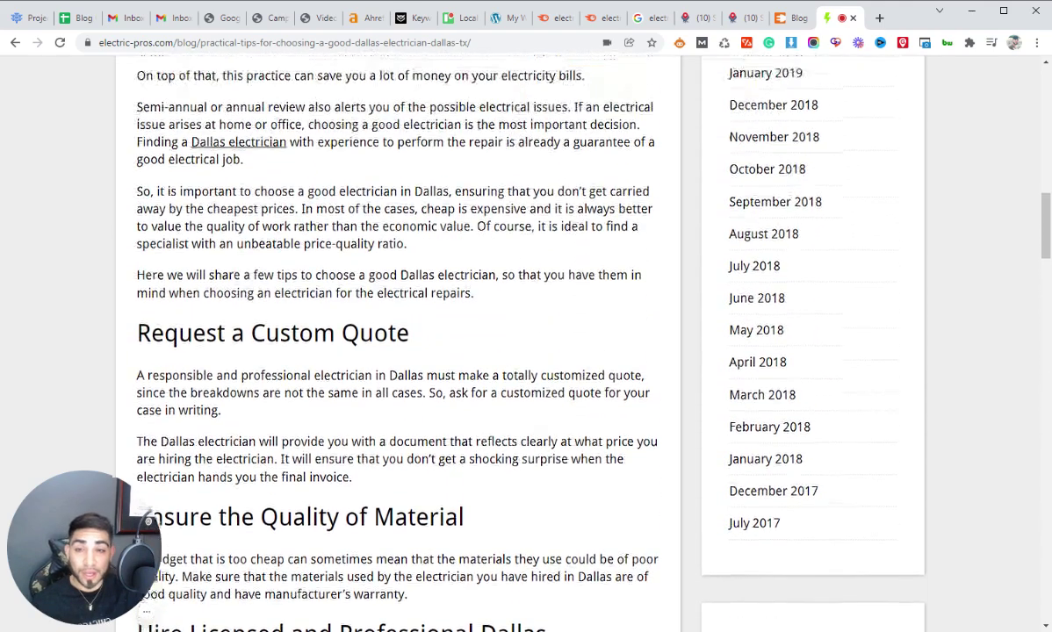
pyautogui.scroll(3, 417, 340)
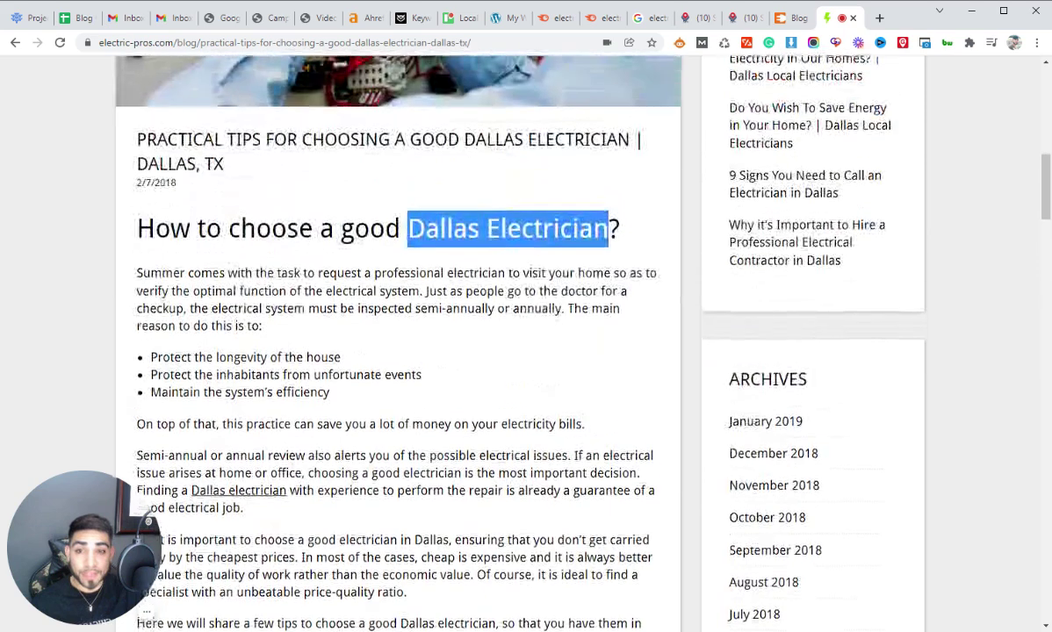
pyautogui.click(416, 340)
pyautogui.scroll(1, 417, 340)
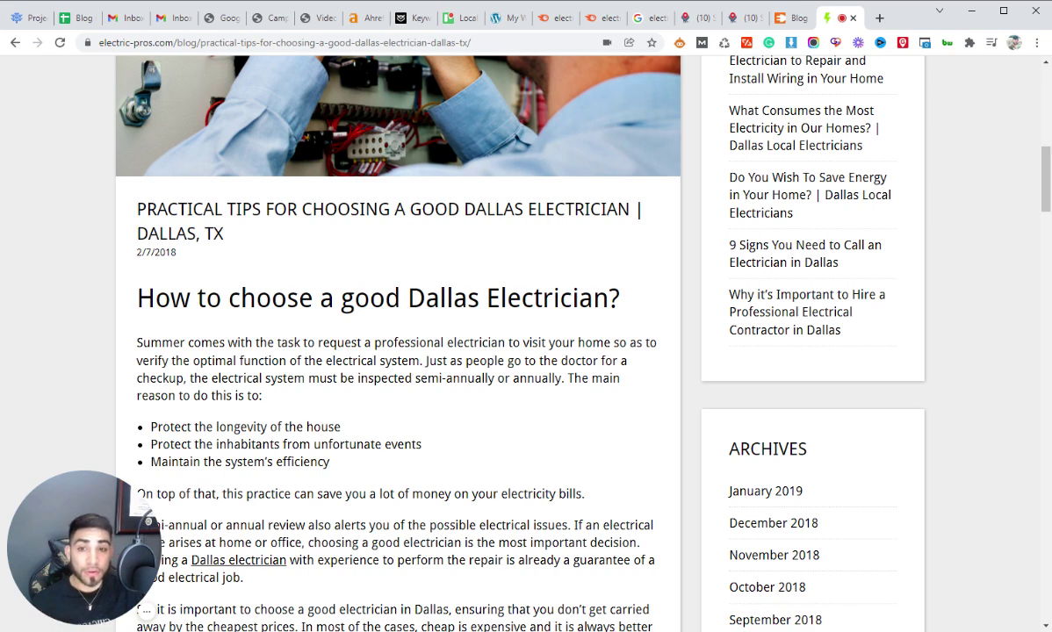
pyautogui.scroll(3, 394, 453)
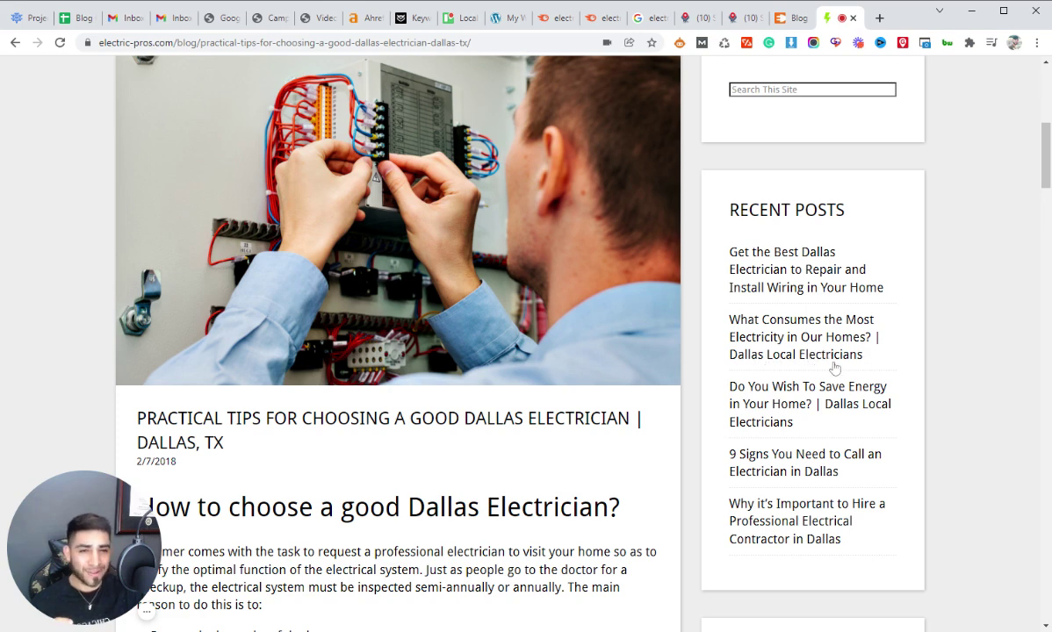
pyautogui.scroll(-1, 832, 369)
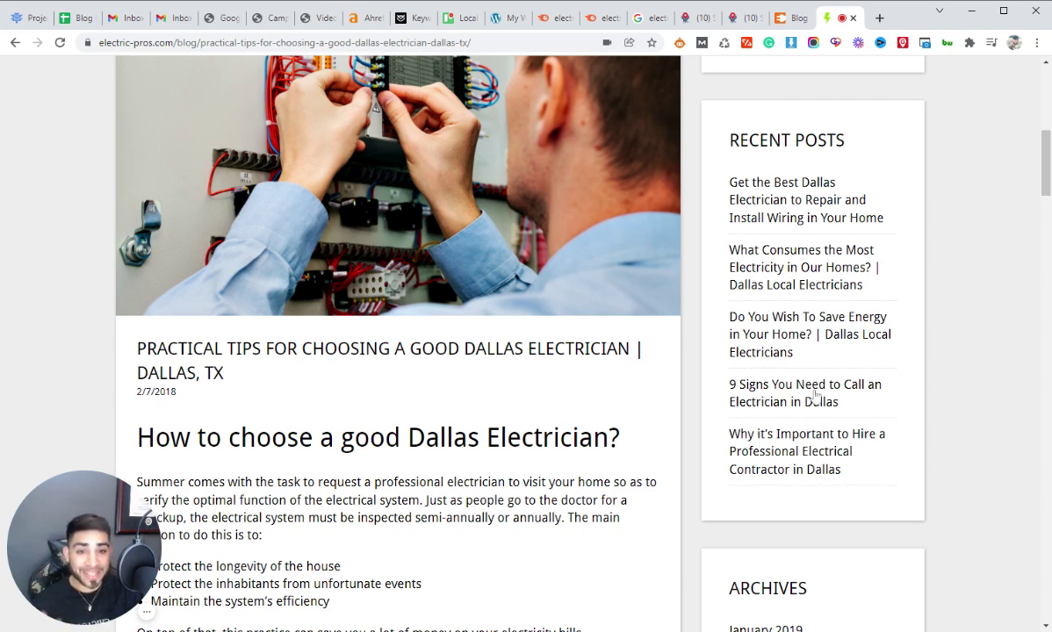
# Open the '9 Signs You Need to Call an Electrician in Dallas' post, read down it, then return to the top.
pyautogui.click(770, 401)
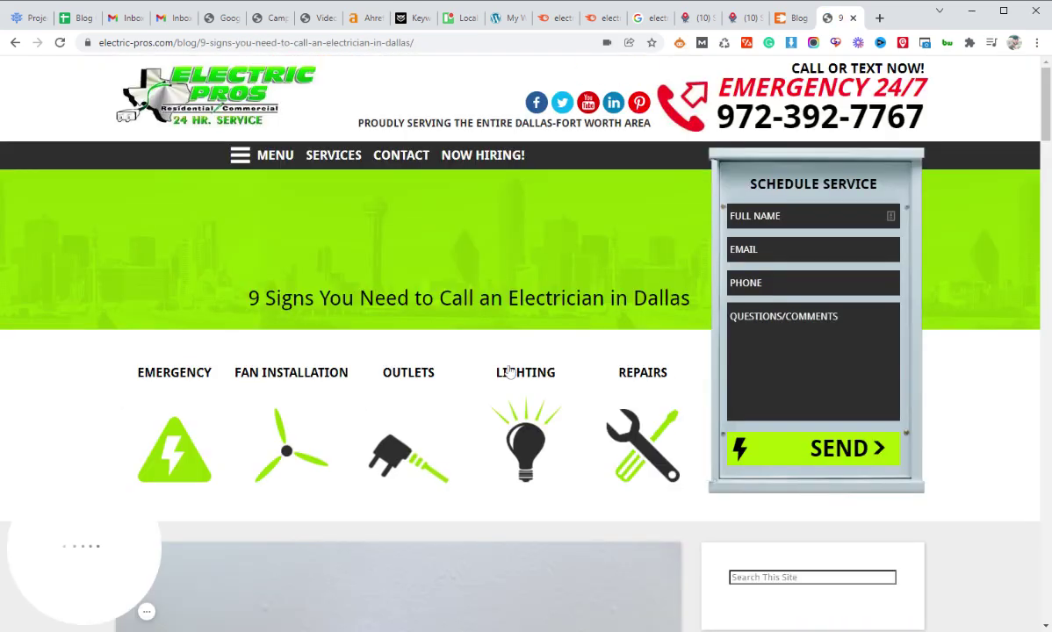
pyautogui.scroll(-5, 537, 378)
pyautogui.scroll(-2, 367, 481)
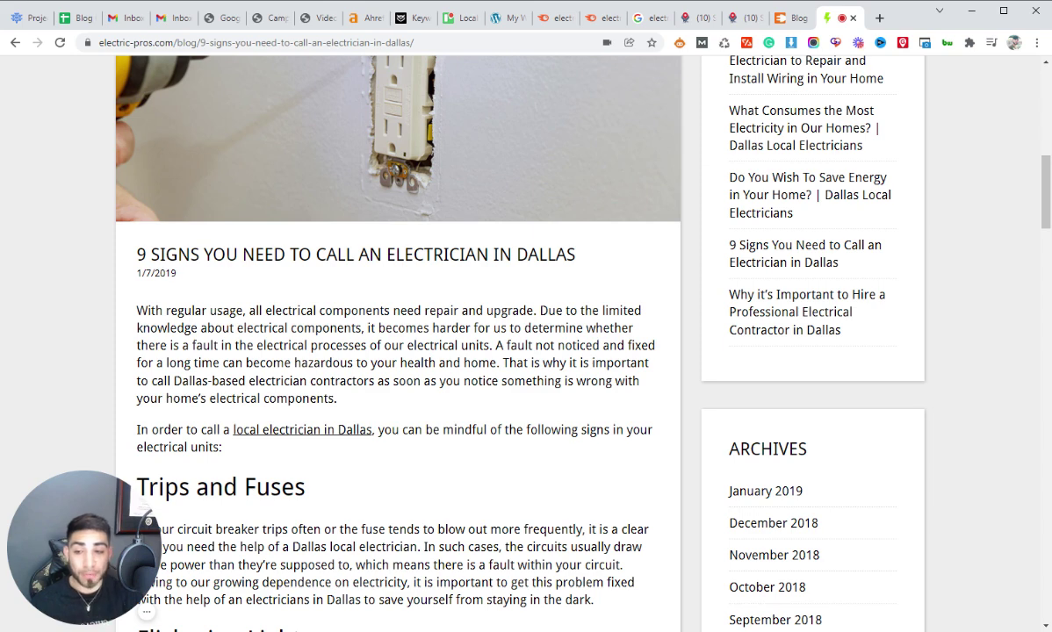
pyautogui.scroll(-3, 344, 409)
pyautogui.scroll(-6, 340, 335)
pyautogui.scroll(-7, 344, 337)
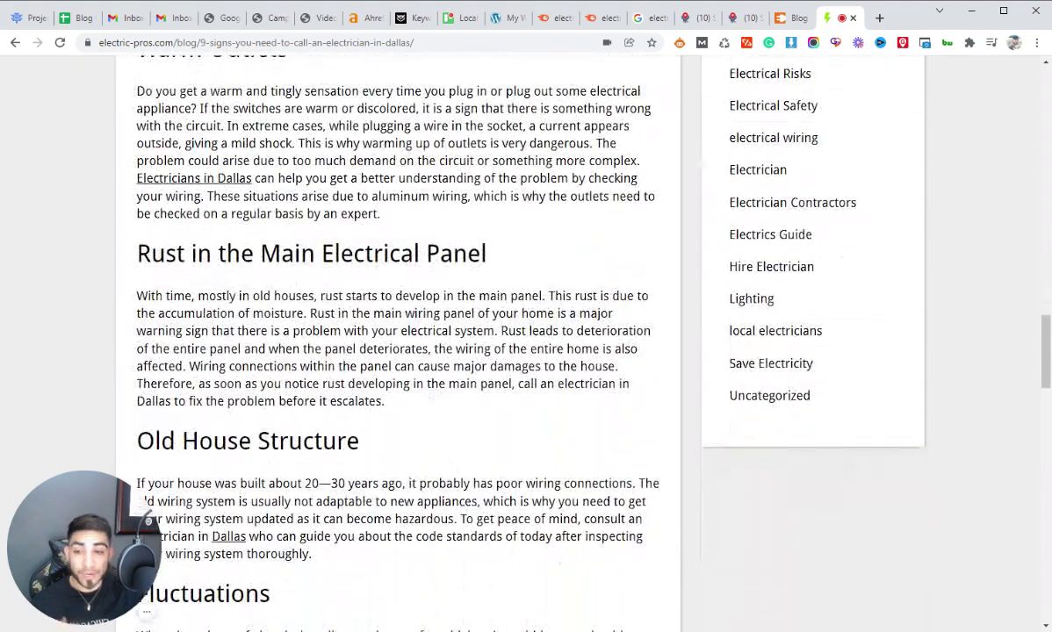
pyautogui.scroll(-3, 491, 431)
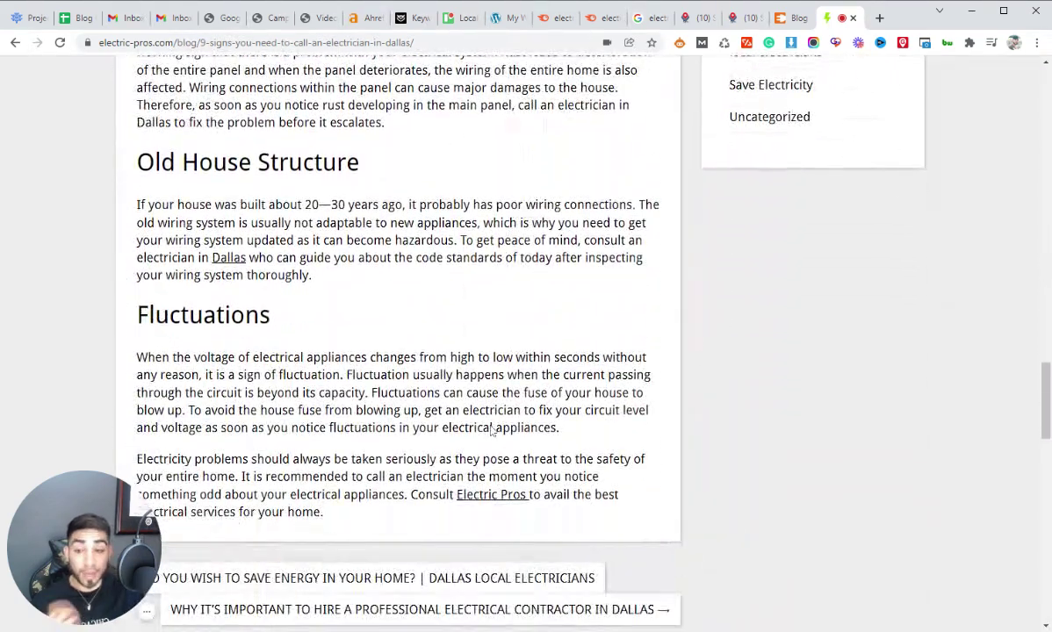
pyautogui.scroll(8, 491, 430)
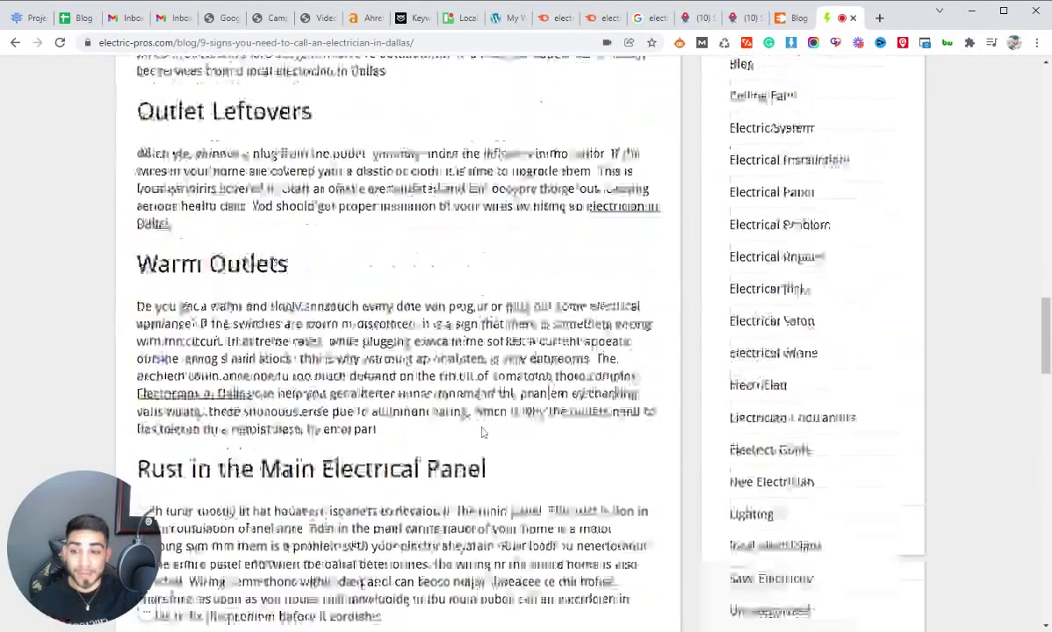
pyautogui.scroll(11, 482, 434)
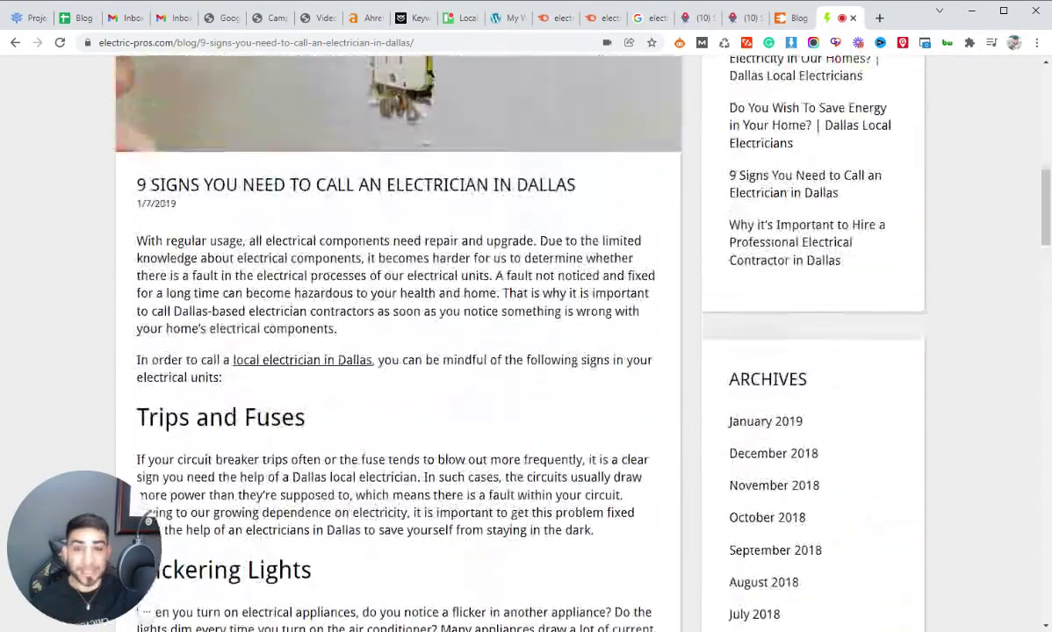
pyautogui.scroll(2, 482, 434)
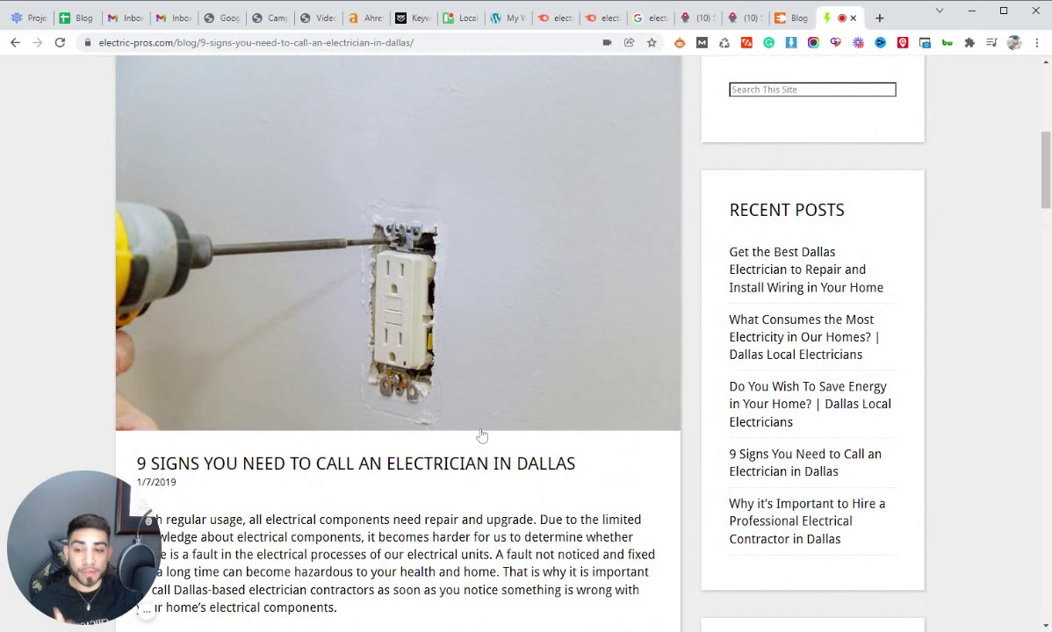